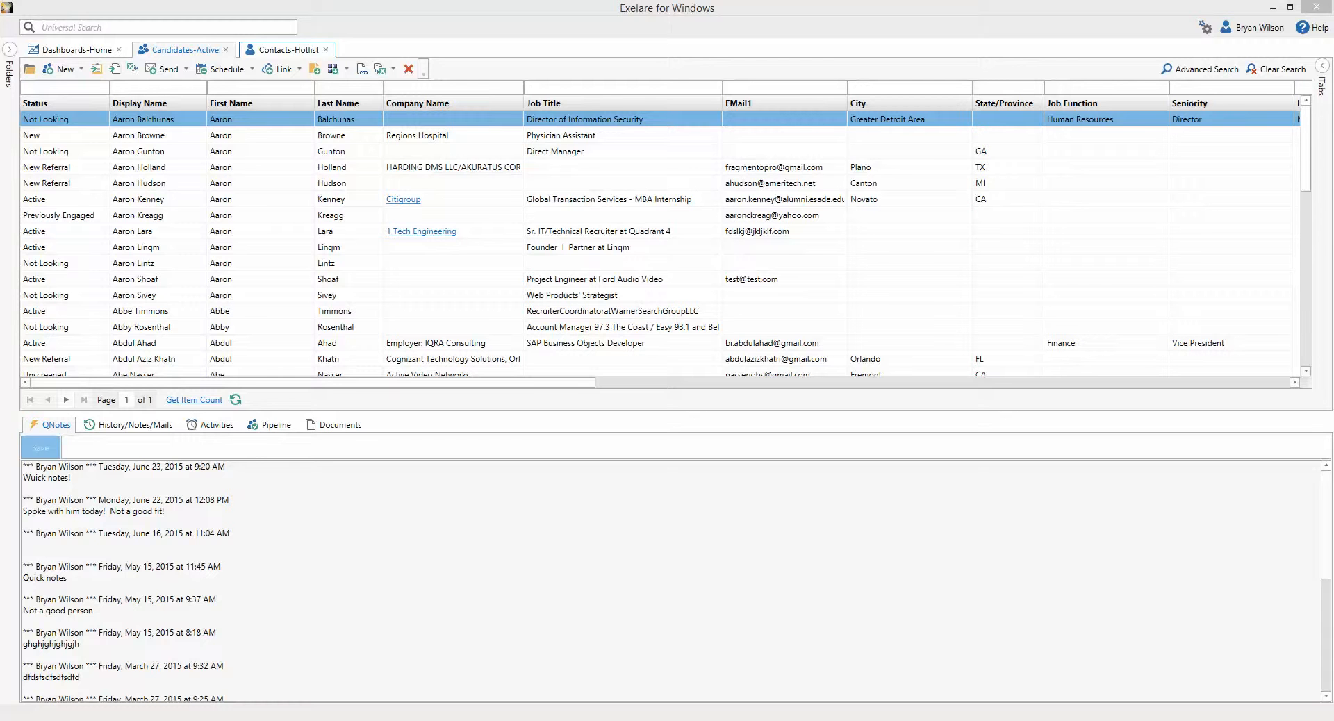
- Open the Contacts-Hotlist tab to list contacts
click(288, 49)
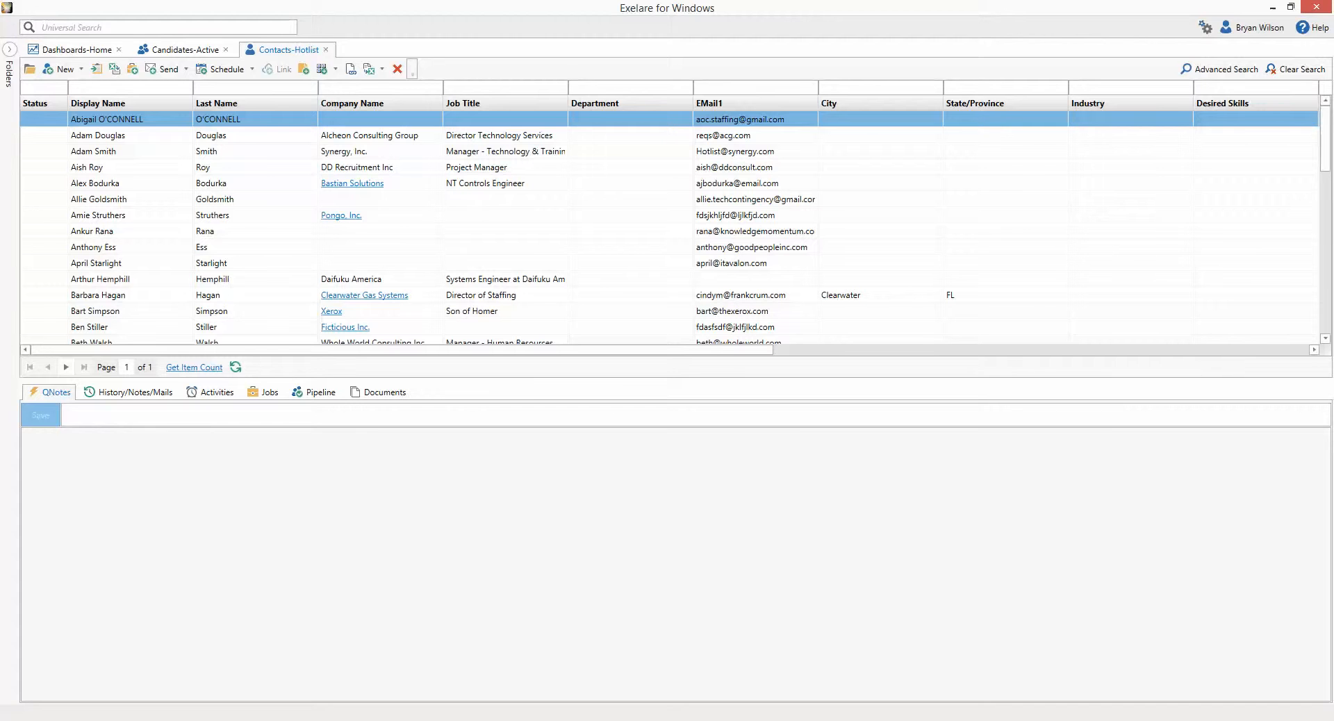
- Select four contacts in the Contacts-Hotlist list
click(255, 152)
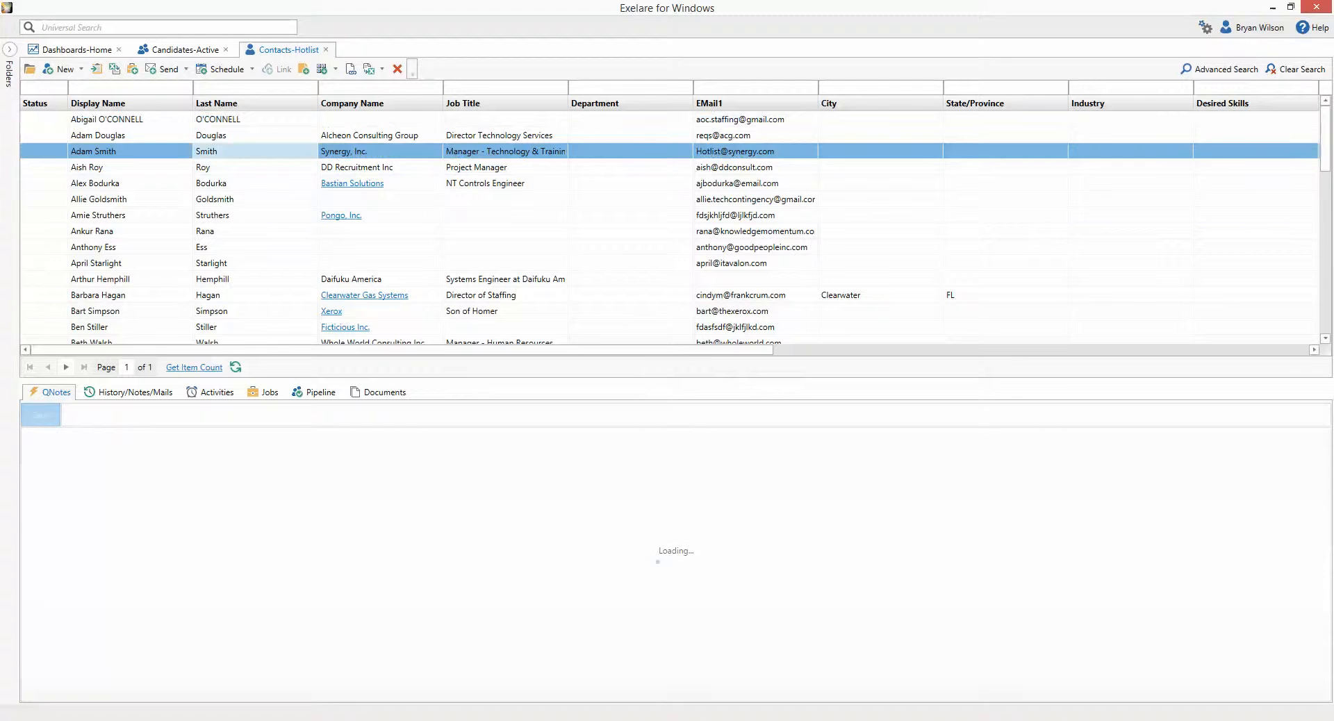
ctrl+click(256, 215)
ctrl+click(256, 311)
ctrl+click(256, 184)
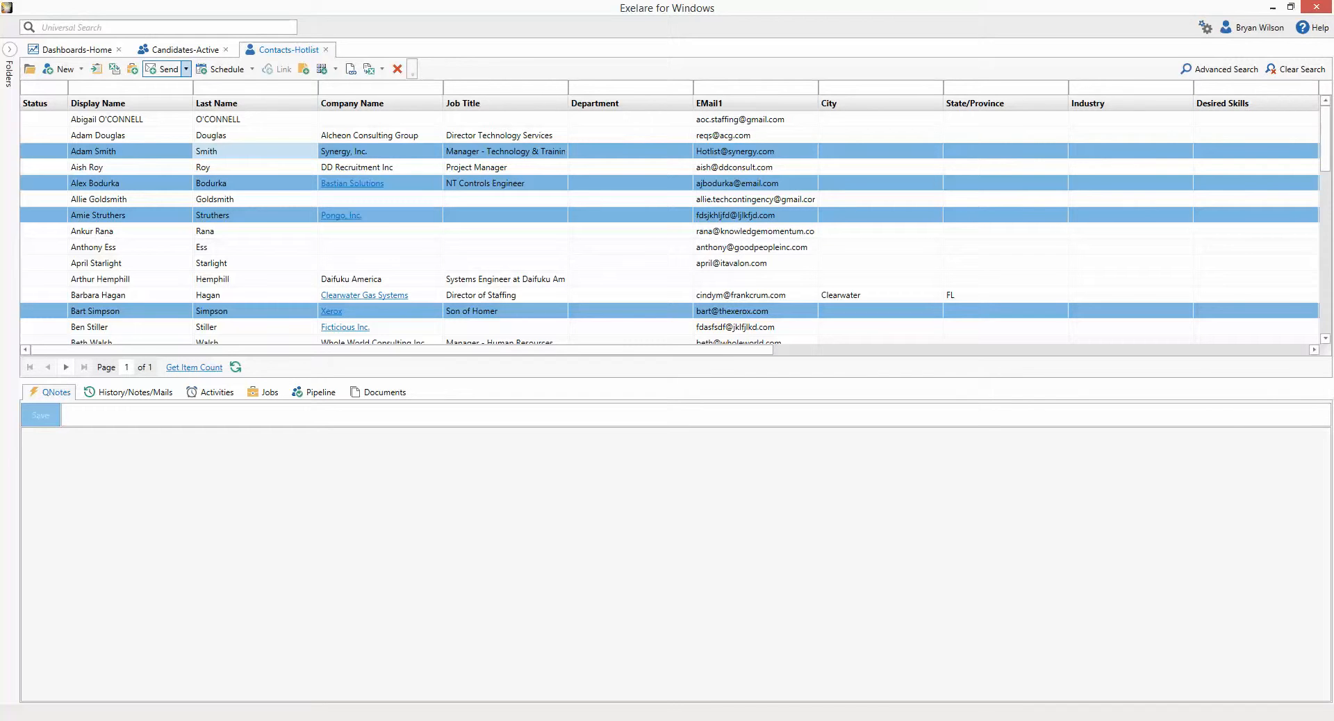
- Start a Hot List email to the selected contacts and maximise the Email to Contacts window
click(185, 68)
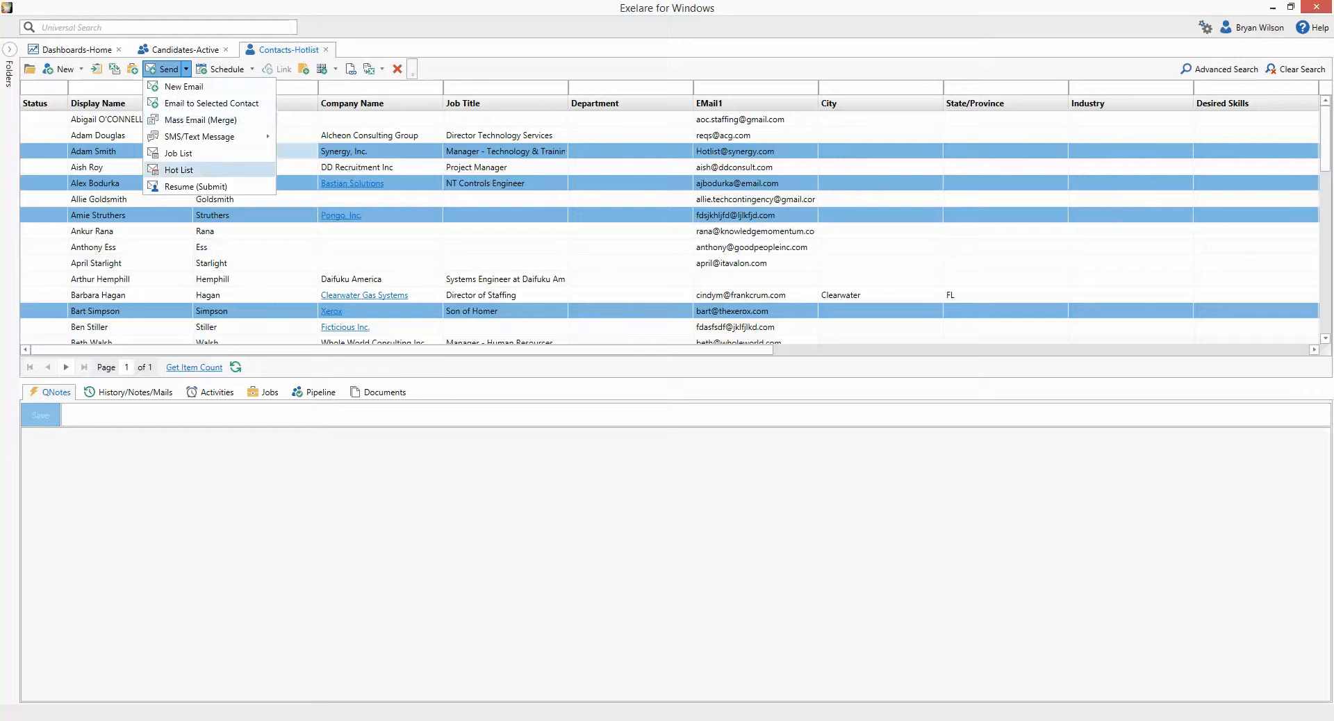
click(179, 171)
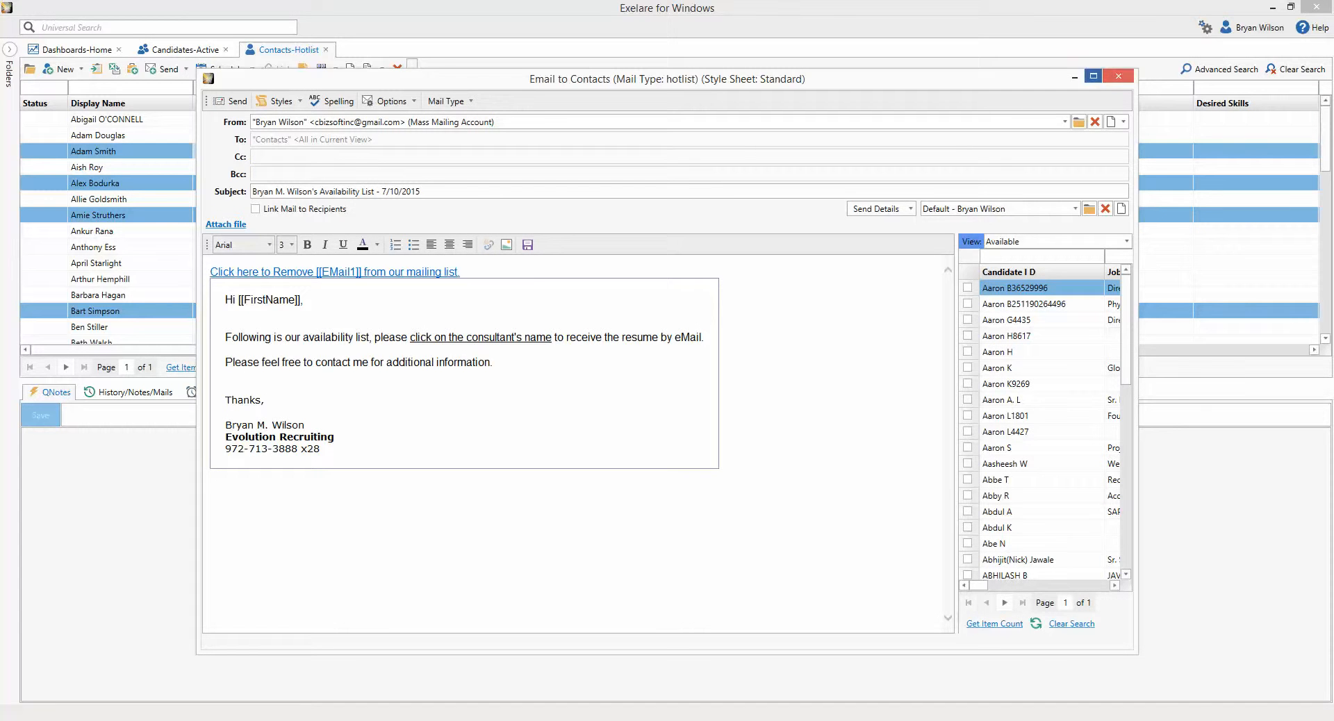
click(1093, 76)
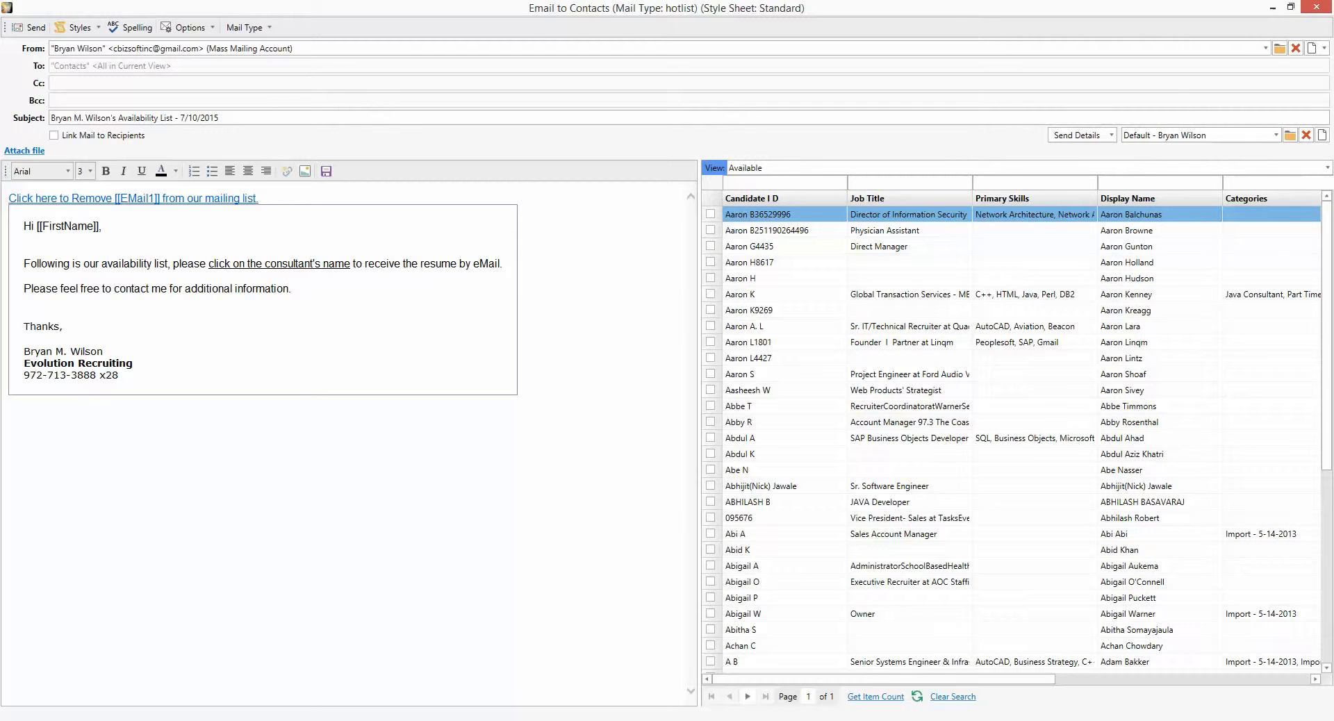
- Tick three Available candidates to insert their details, then select the first candidate's name
click(710, 214)
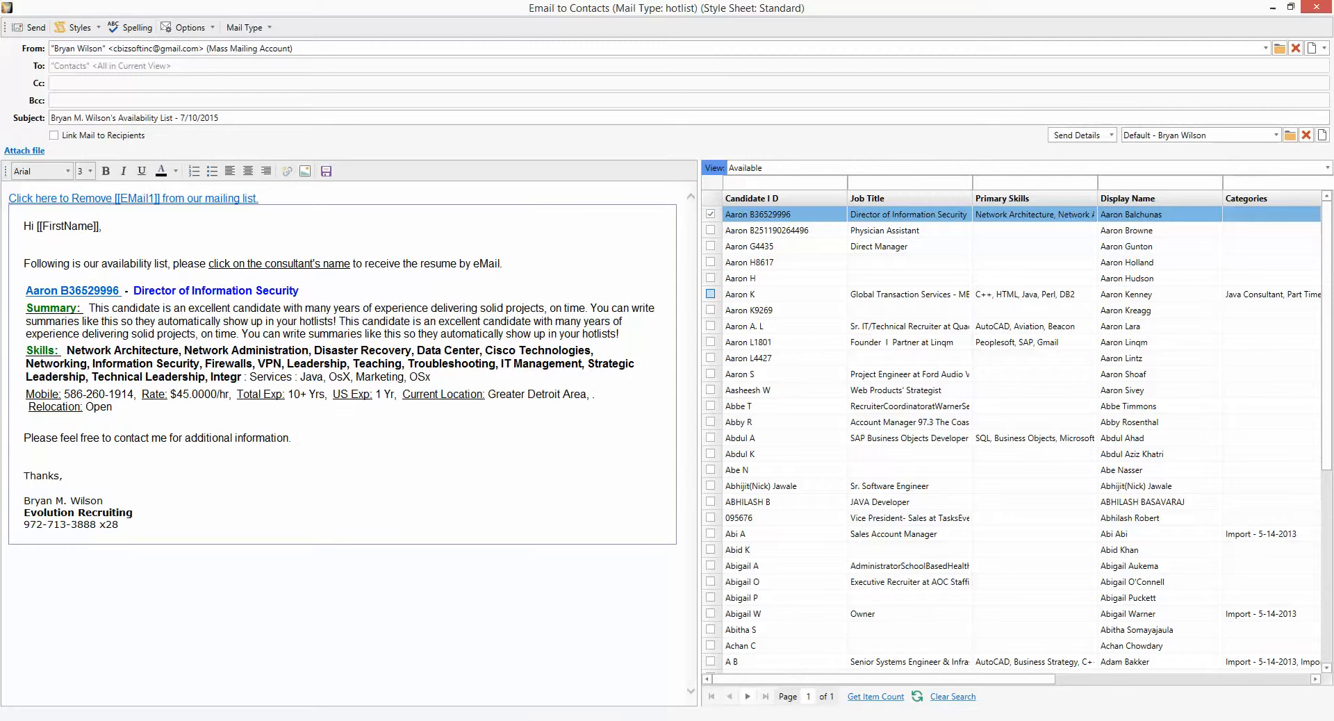
click(711, 294)
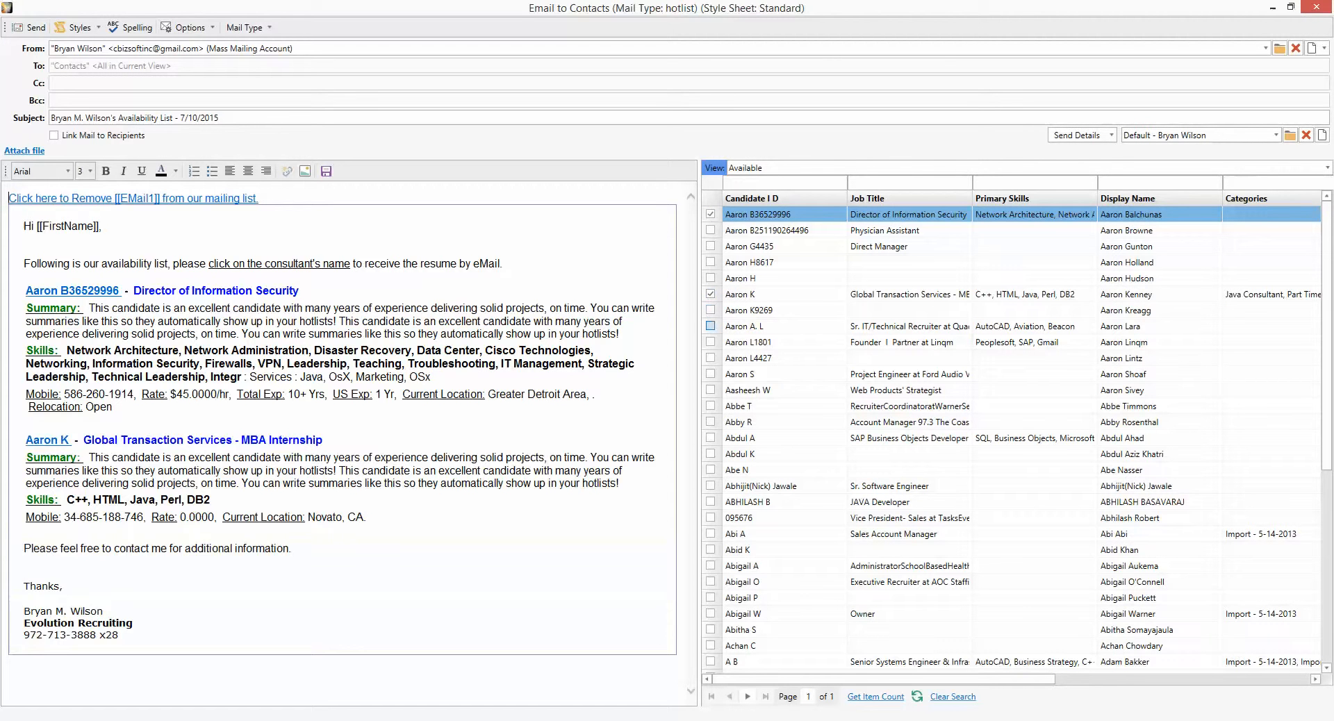
click(711, 326)
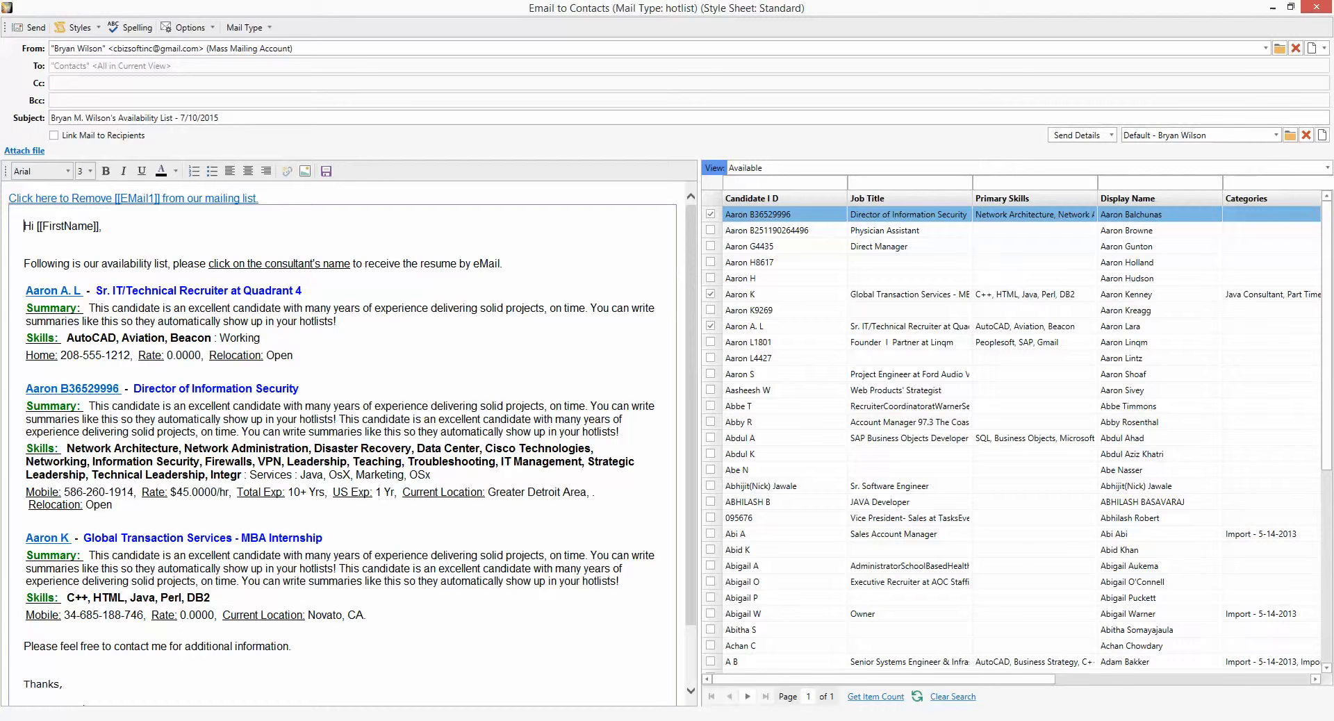
drag(81, 291, 26, 291)
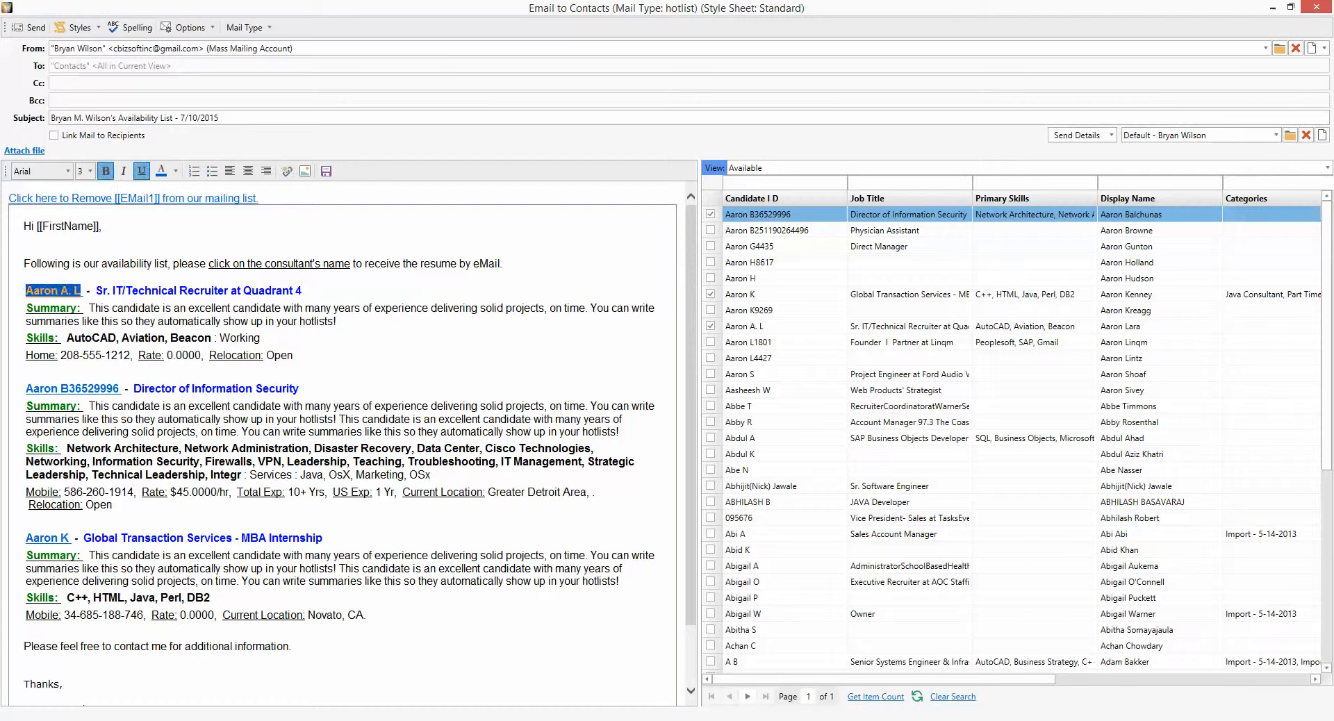
- In Send Details, include Consultant.DisplayName and exclude Consultant.PhoneNumbers
click(145, 263)
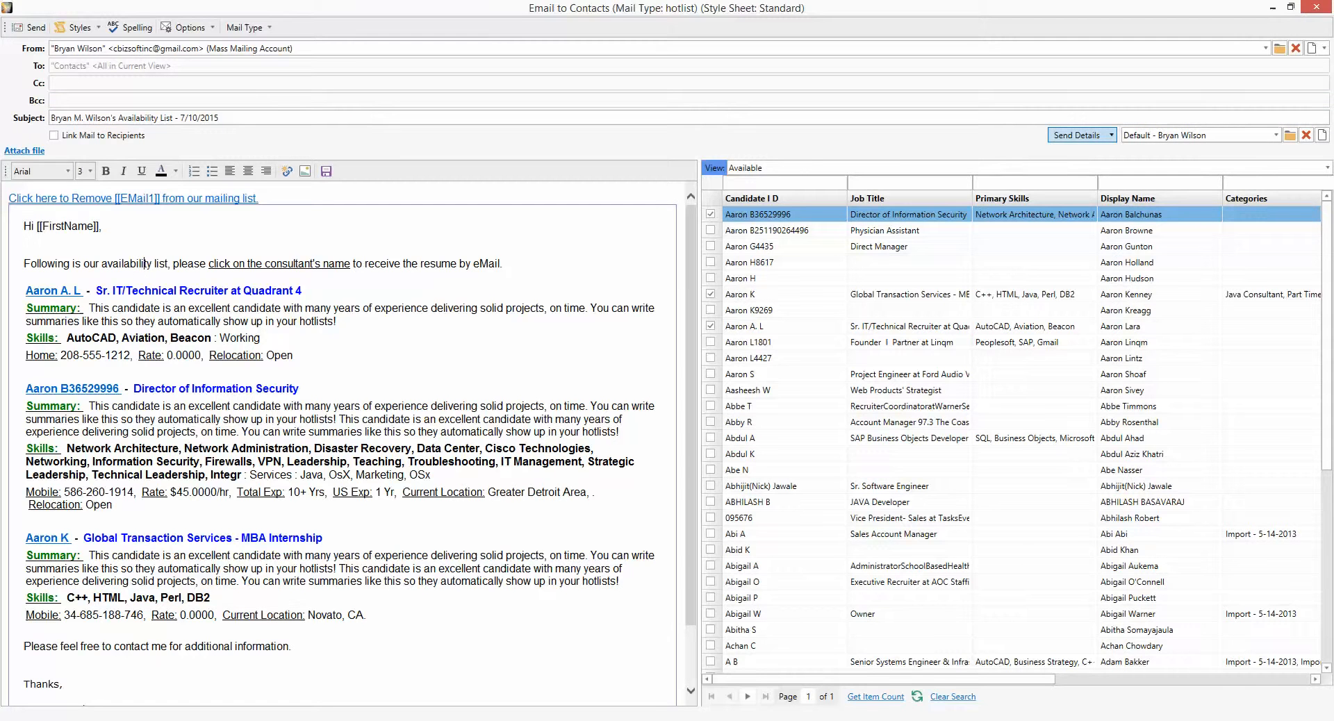
click(1081, 135)
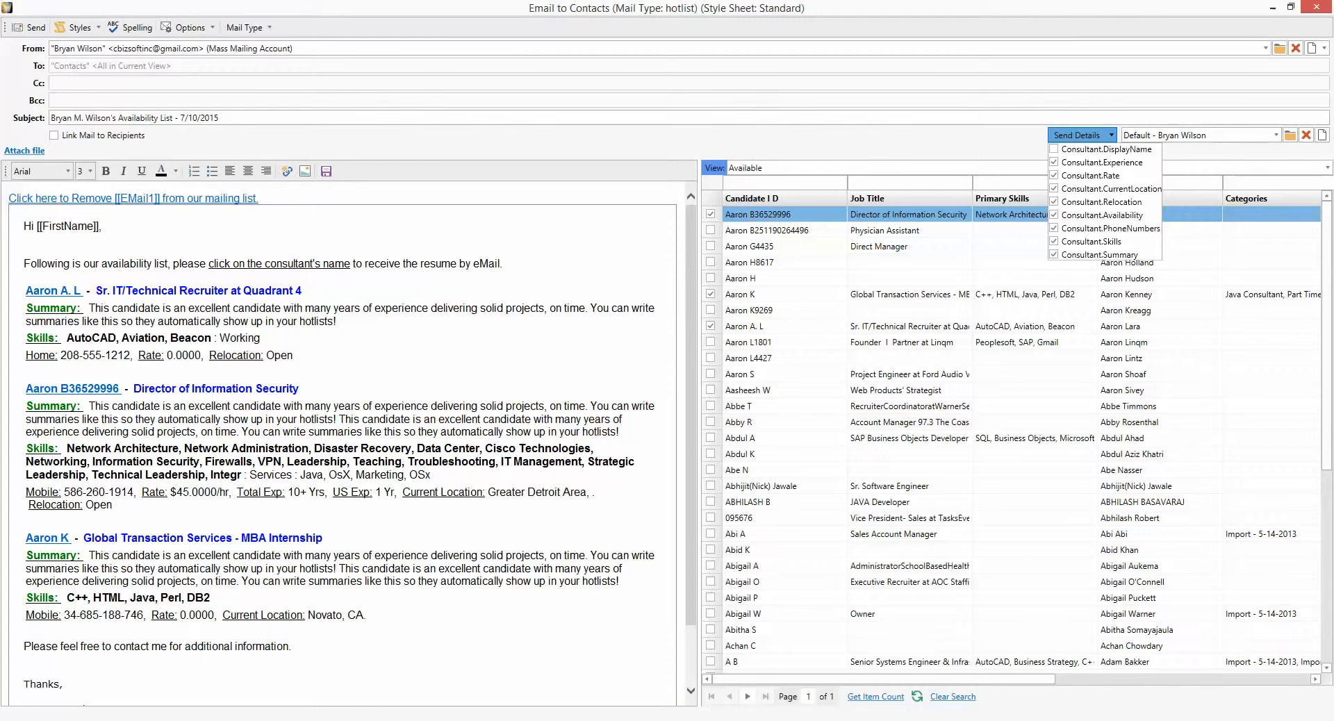
click(1081, 135)
drag(85, 291, 25, 291)
click(303, 291)
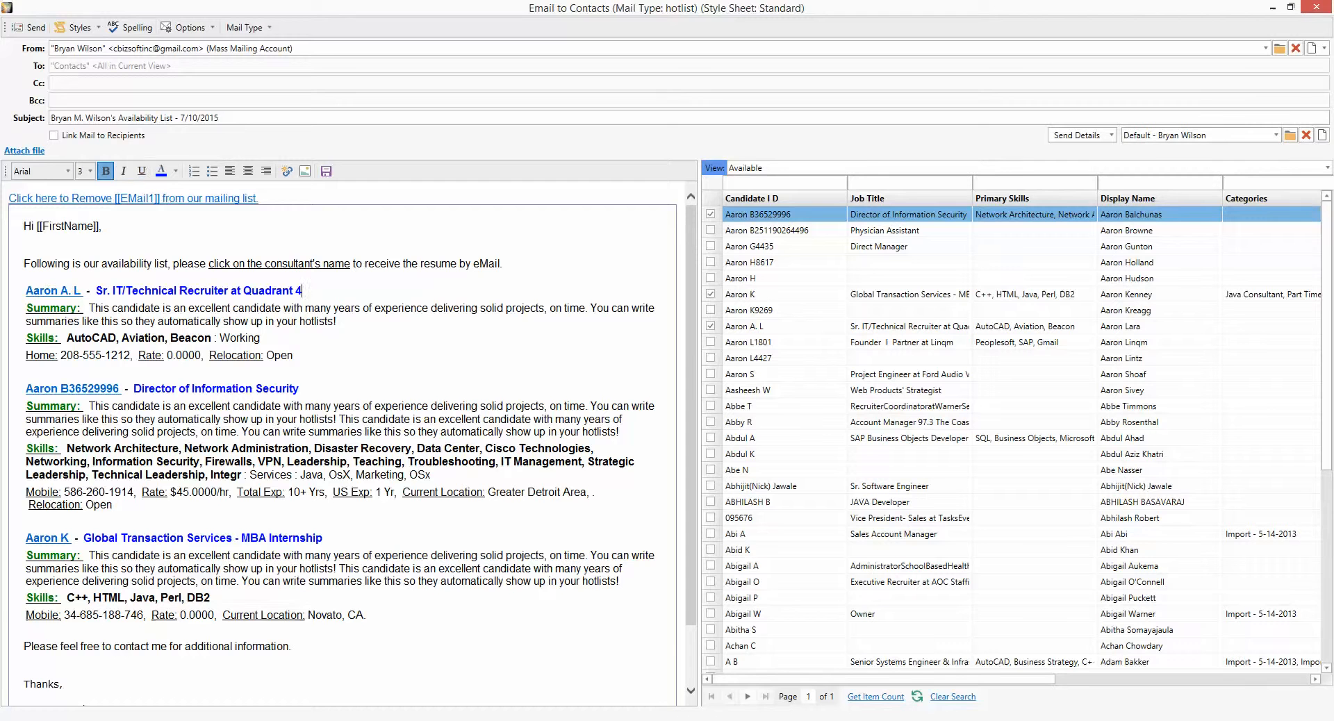
click(1082, 135)
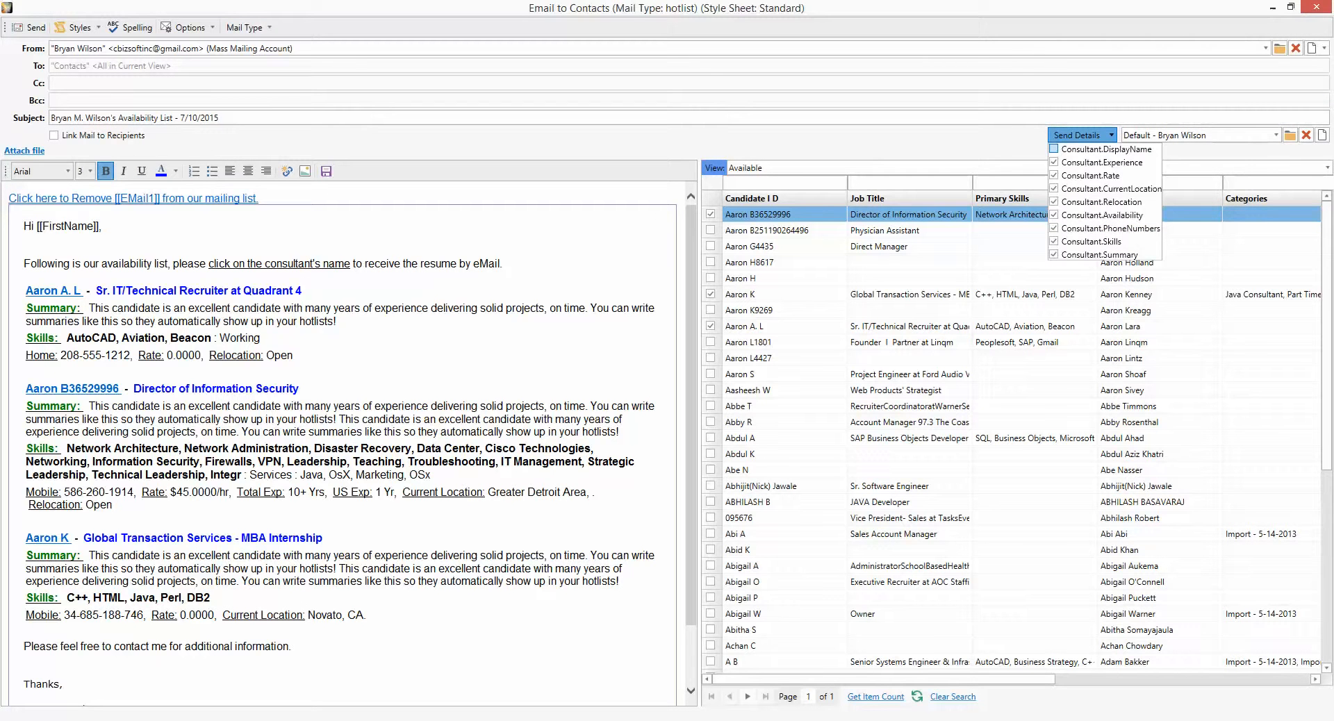
click(1054, 148)
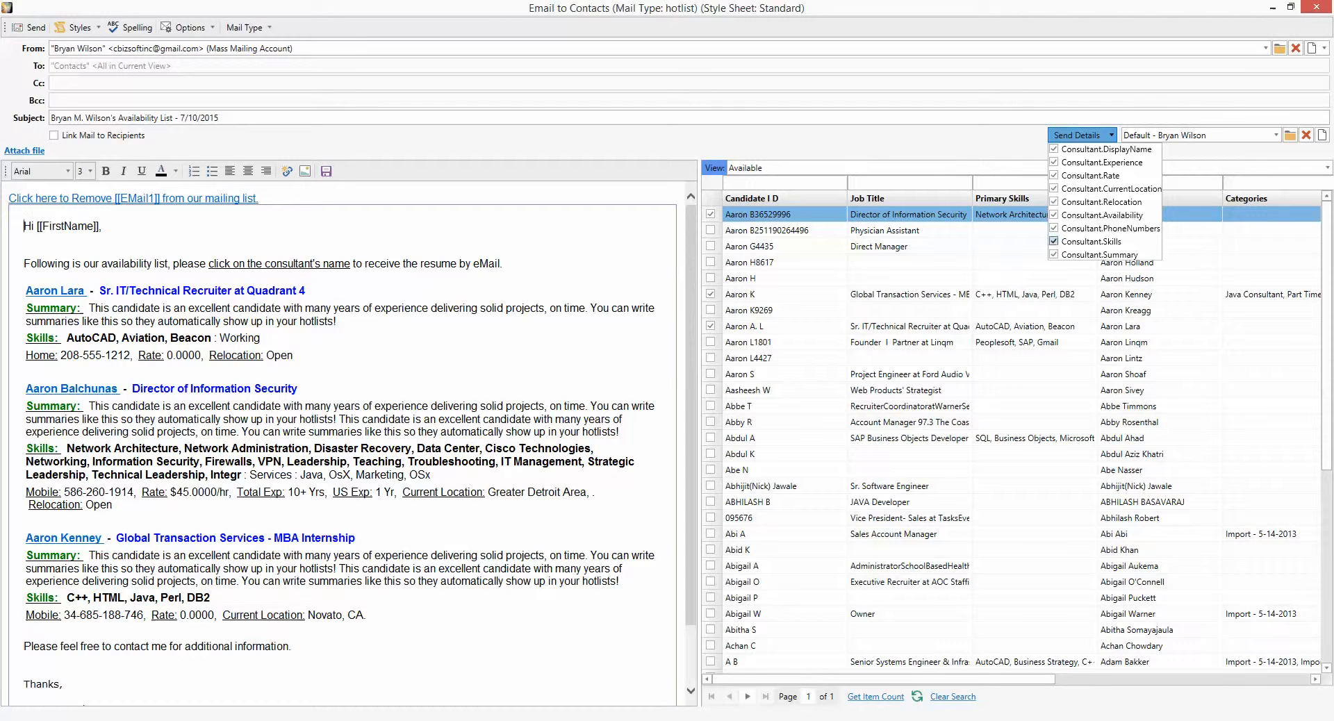
click(1054, 228)
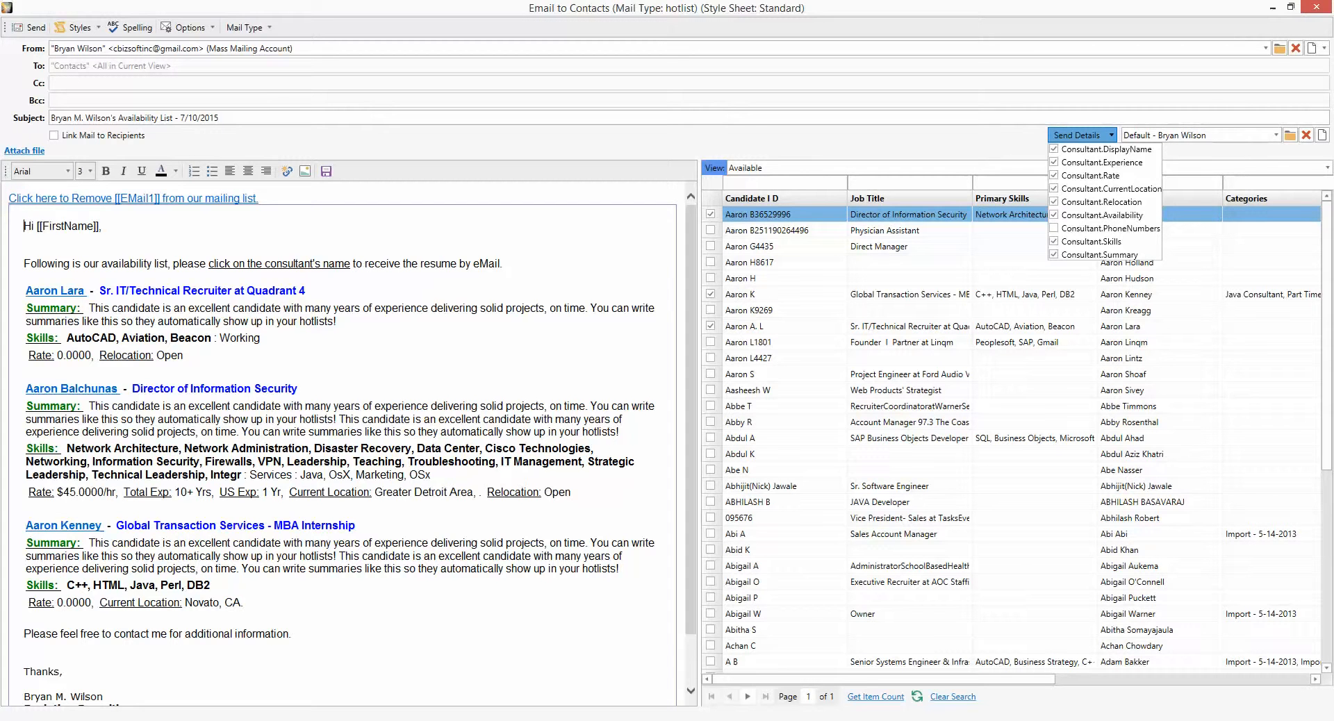
key(Escape)
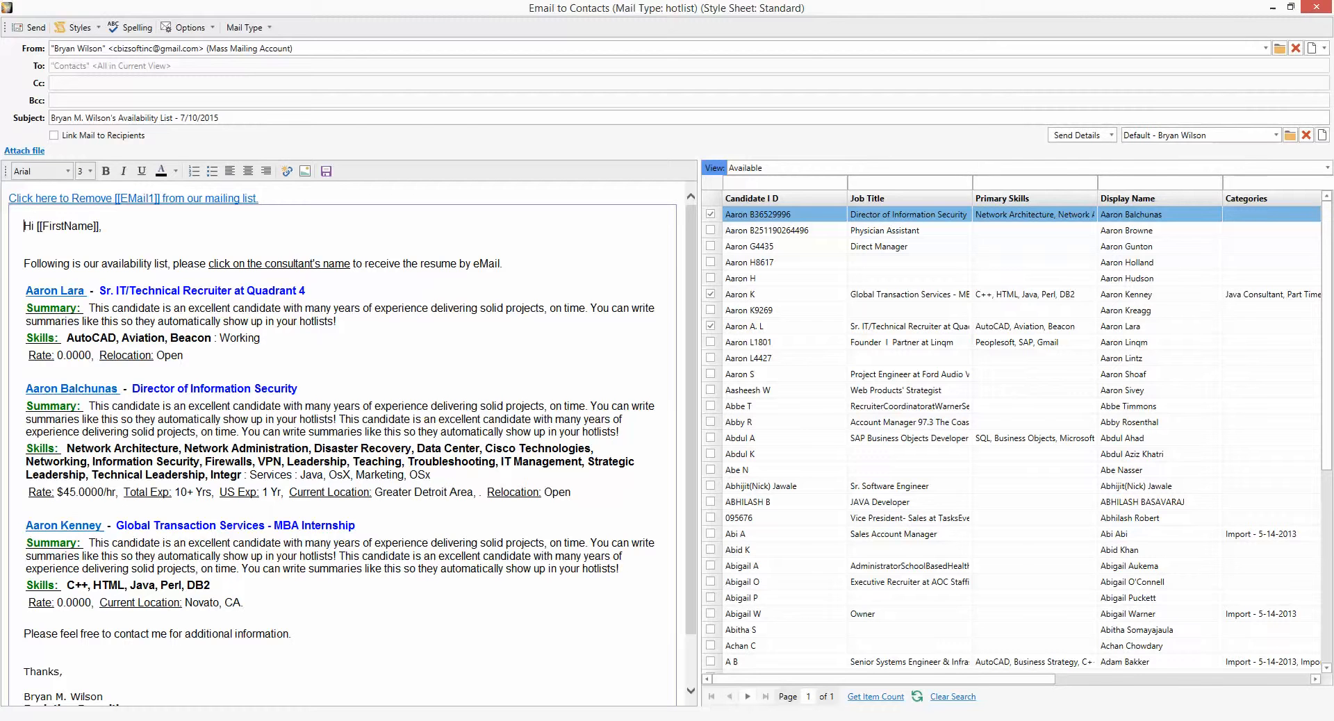
- Preview the email in the Elegant style sheet, then in Compact
click(78, 27)
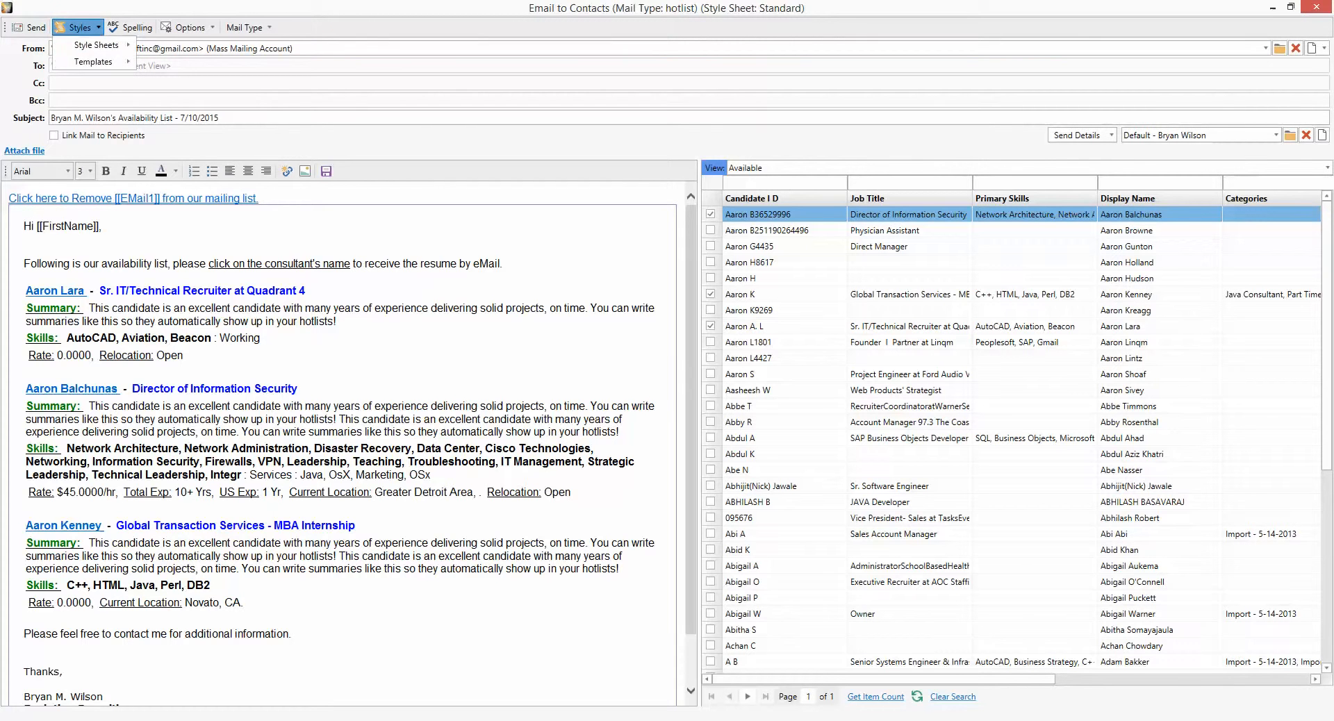
mouse_move(97, 44)
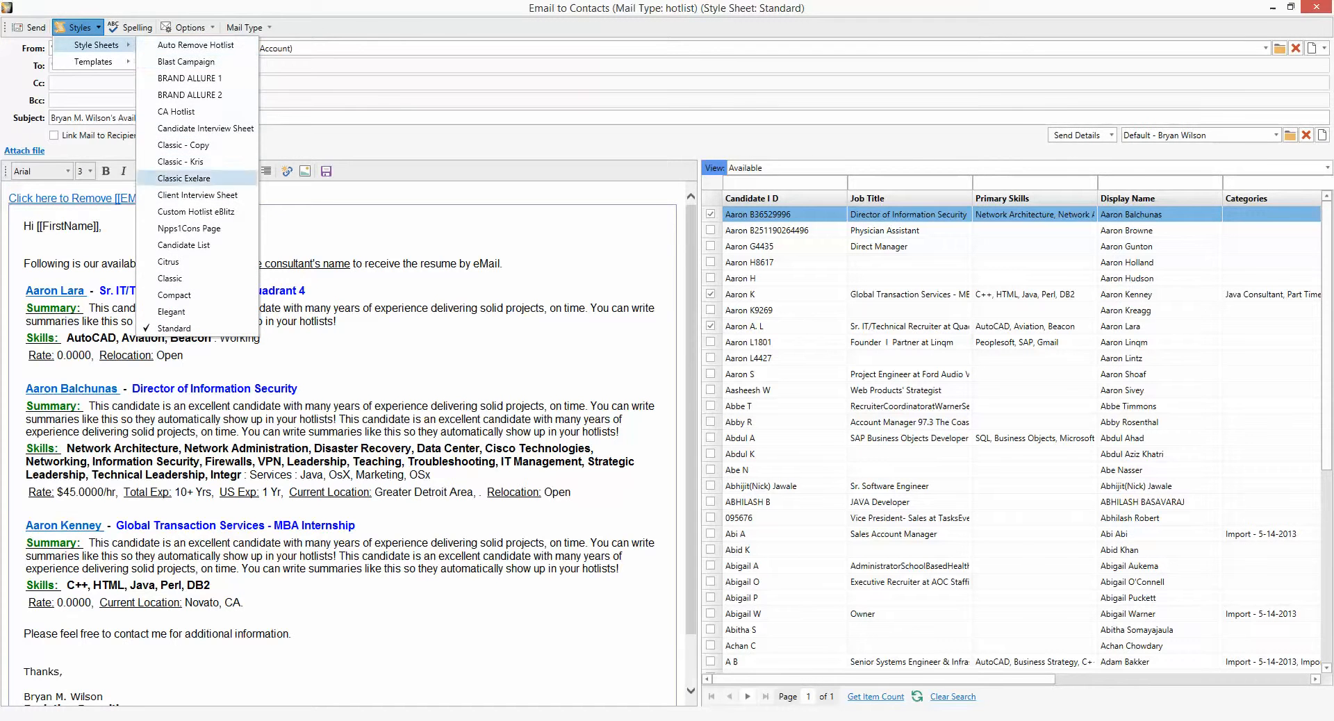
click(171, 311)
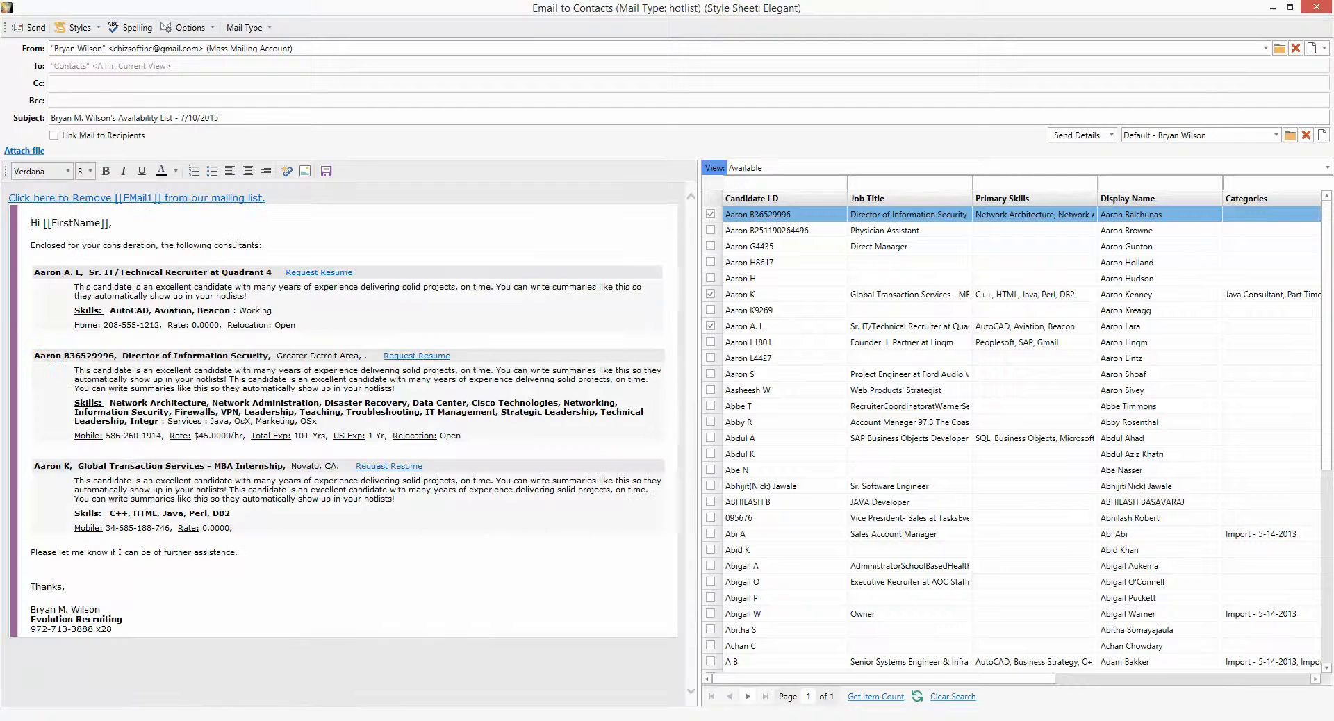
click(78, 27)
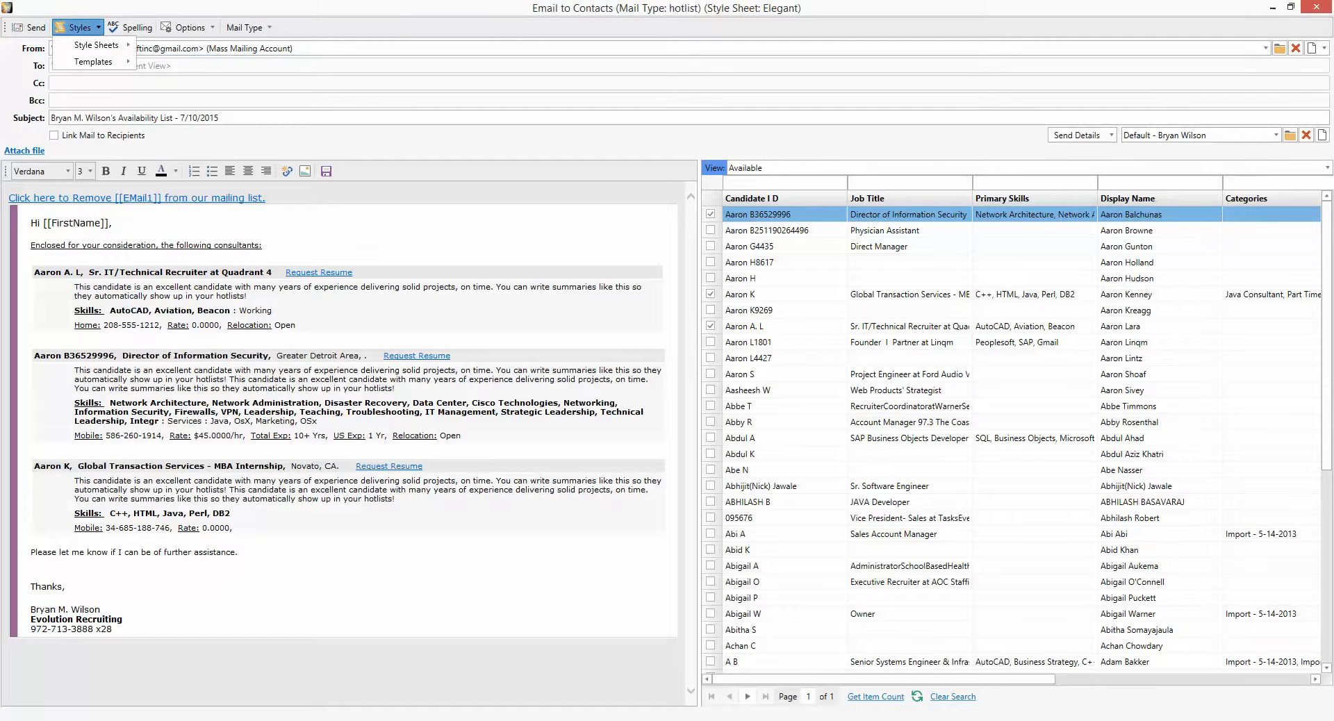
mouse_move(96, 44)
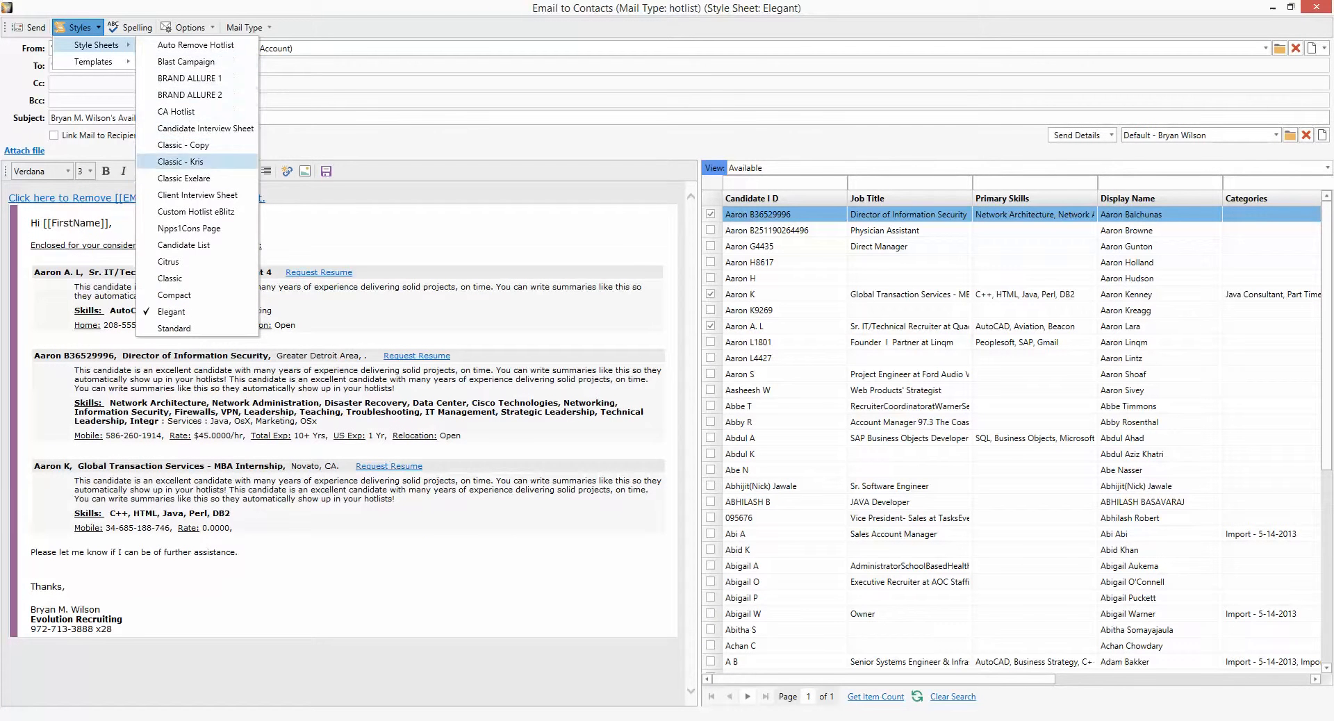
click(174, 295)
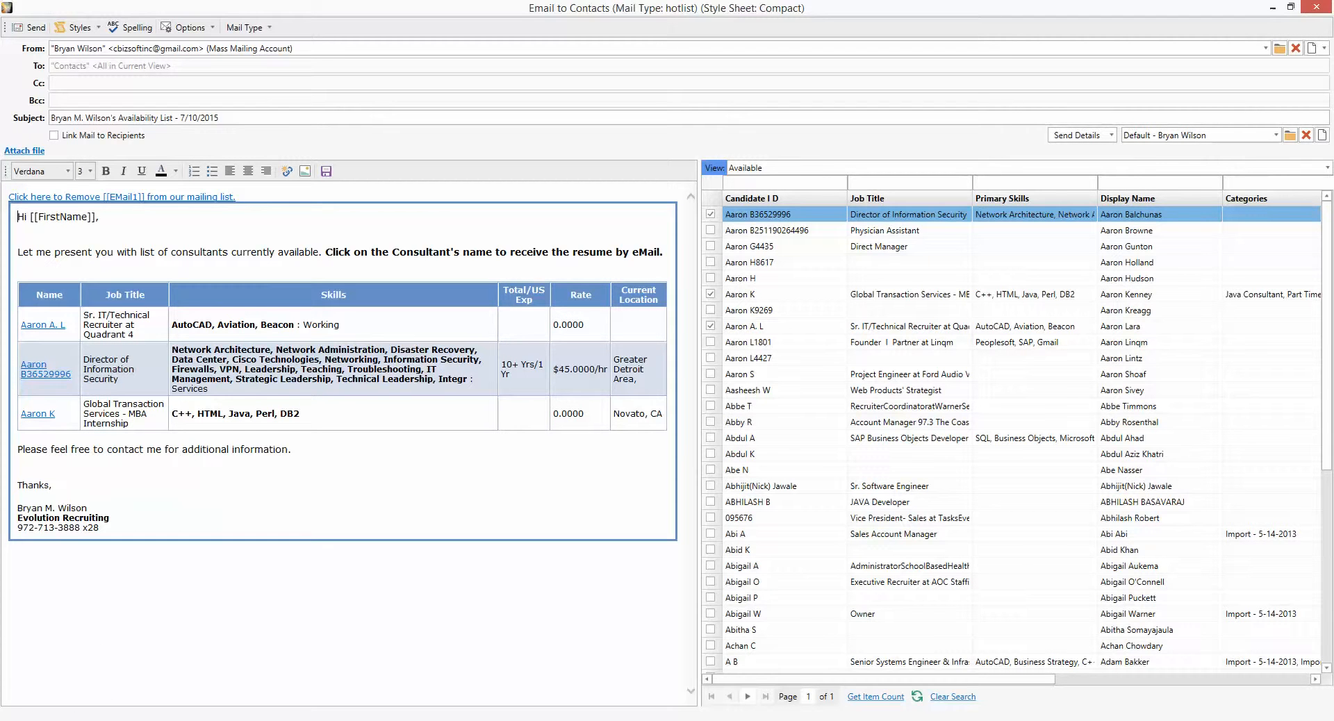
- Preview the Classic style sheet, then return the email to Standard
click(79, 27)
mouse_move(96, 44)
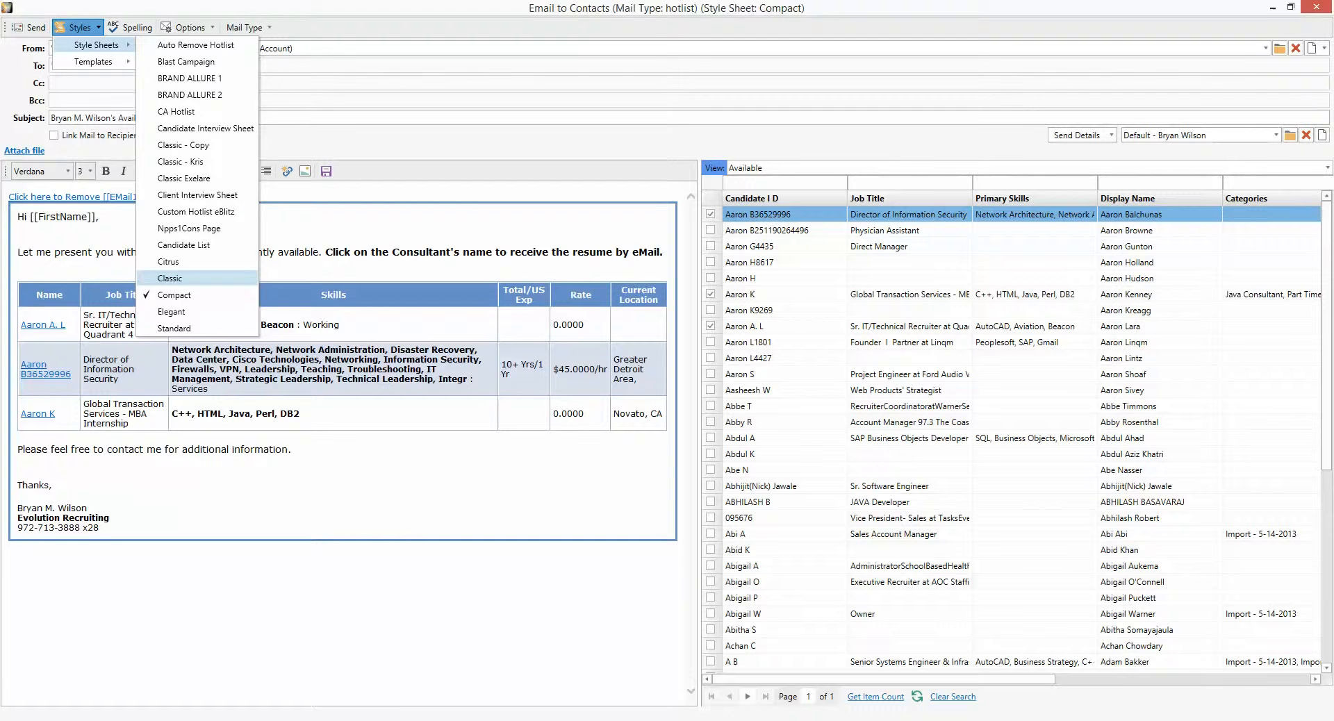
click(170, 278)
scroll(344, 445, down, 2)
scroll(344, 445, up, 2)
scroll(344, 445, down, 1)
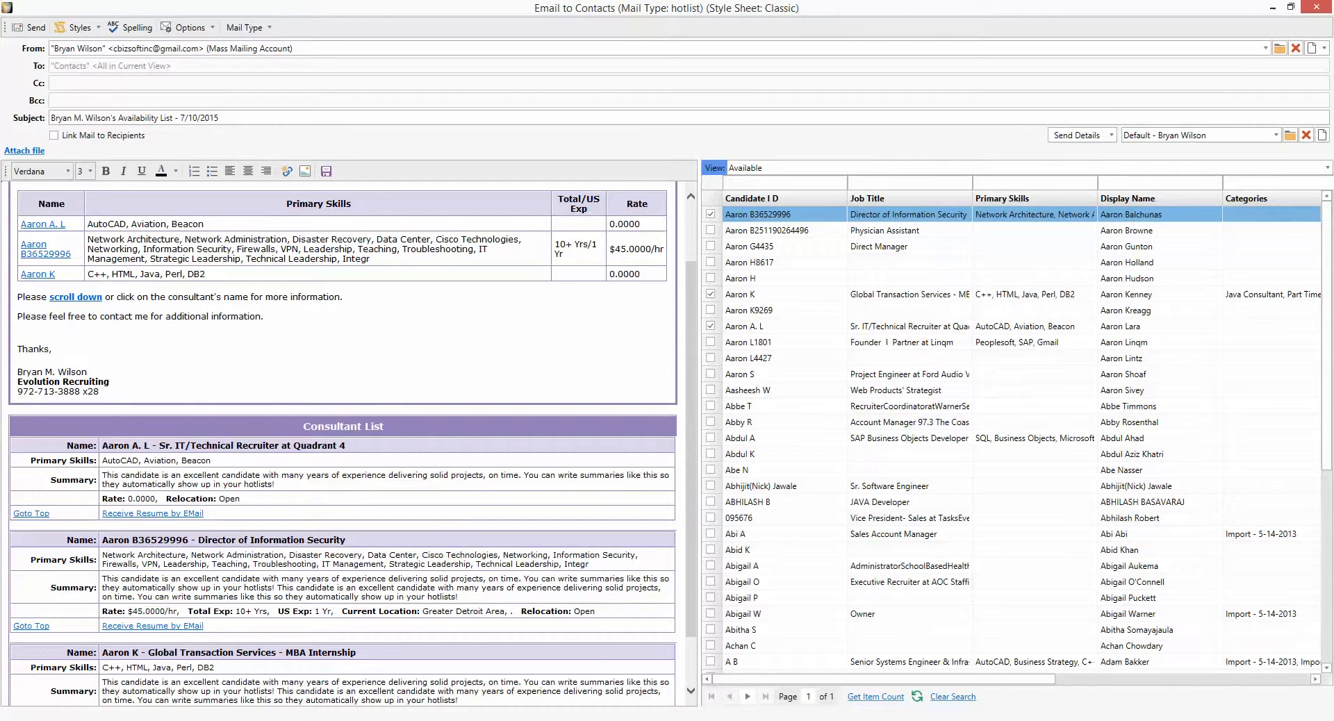
scroll(343, 445, up, 1)
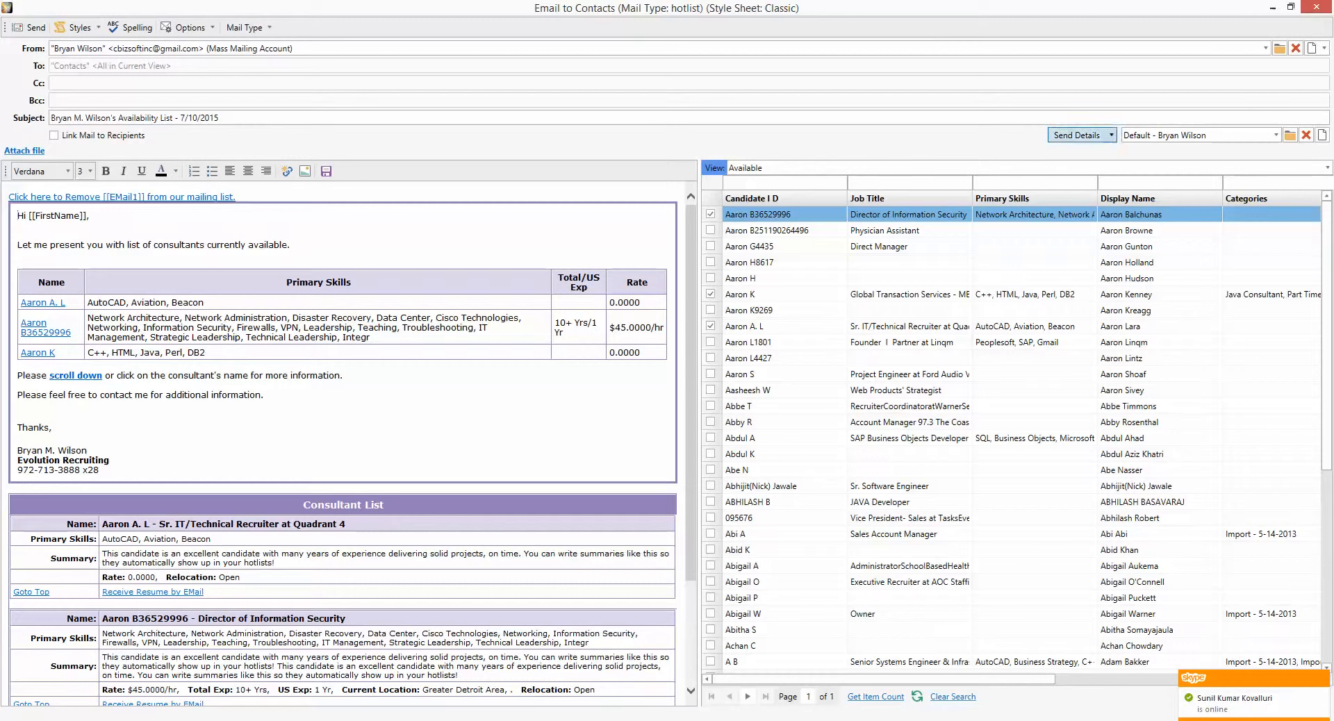
click(78, 27)
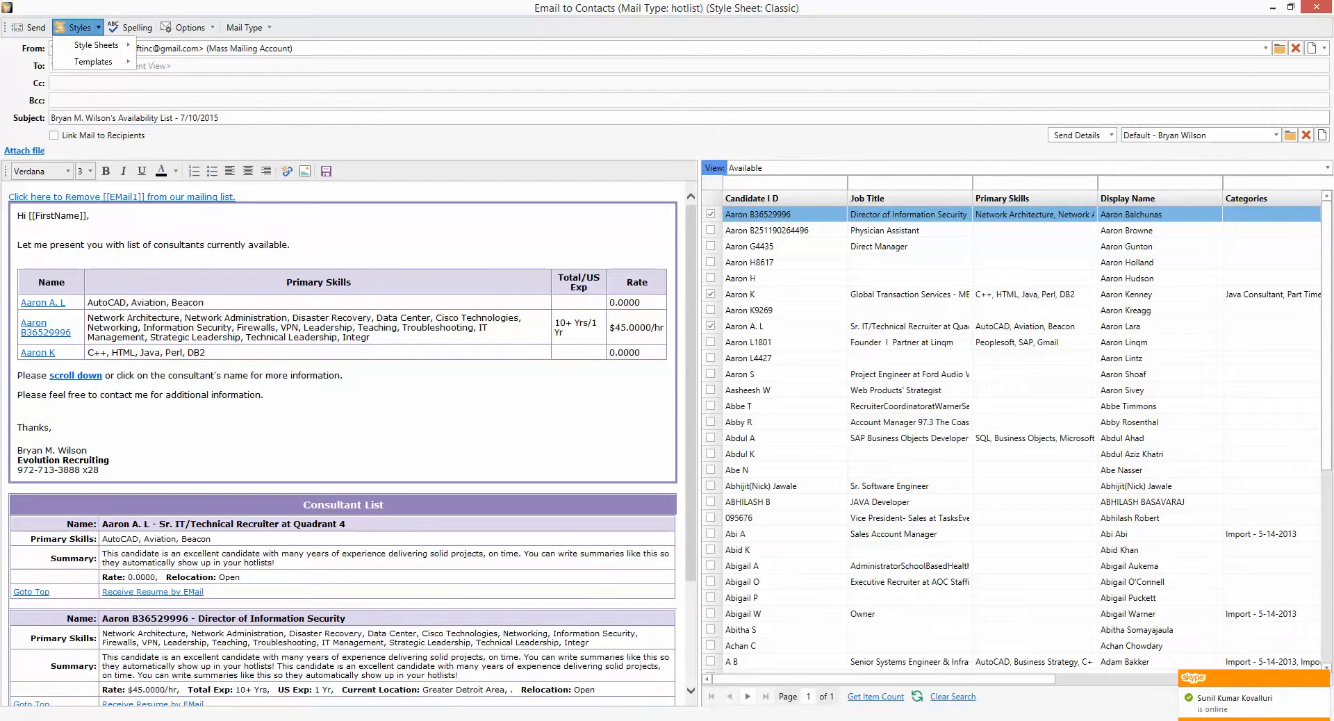
mouse_move(98, 45)
click(174, 328)
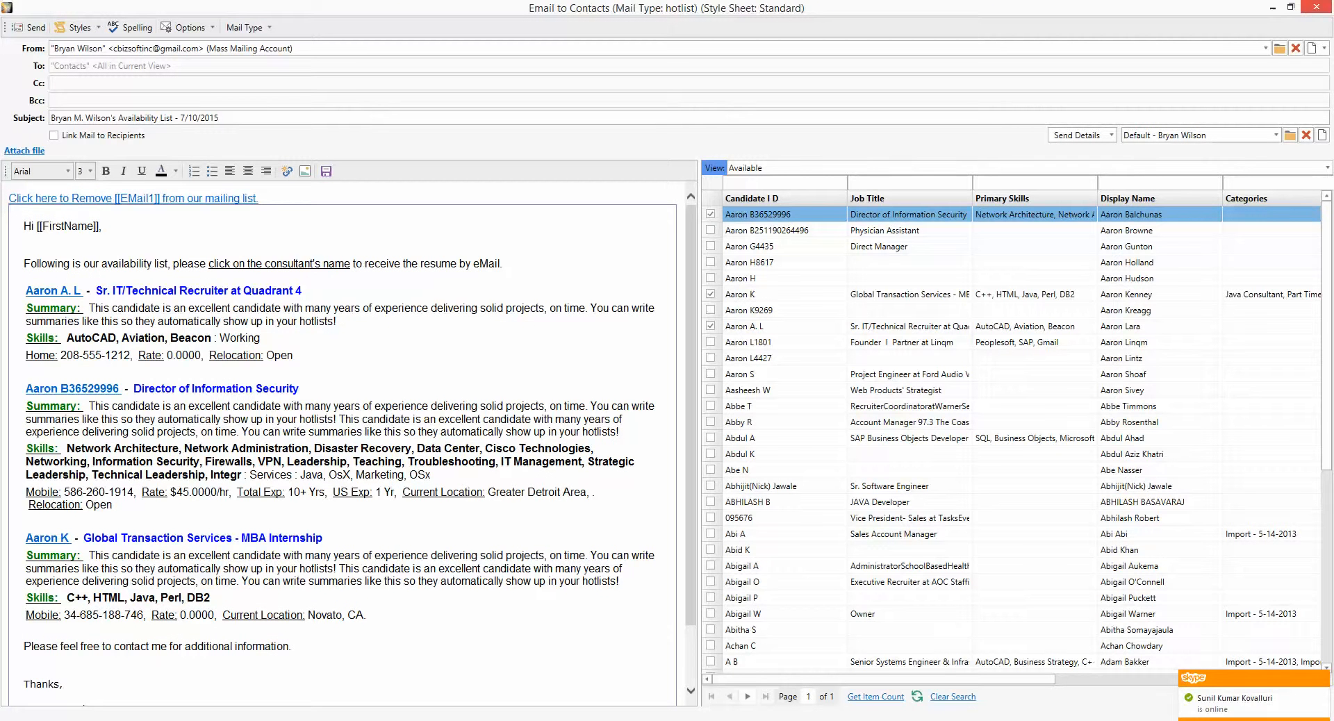
- Close the hot list email without sending and show the Candidates-Active list
click(1316, 6)
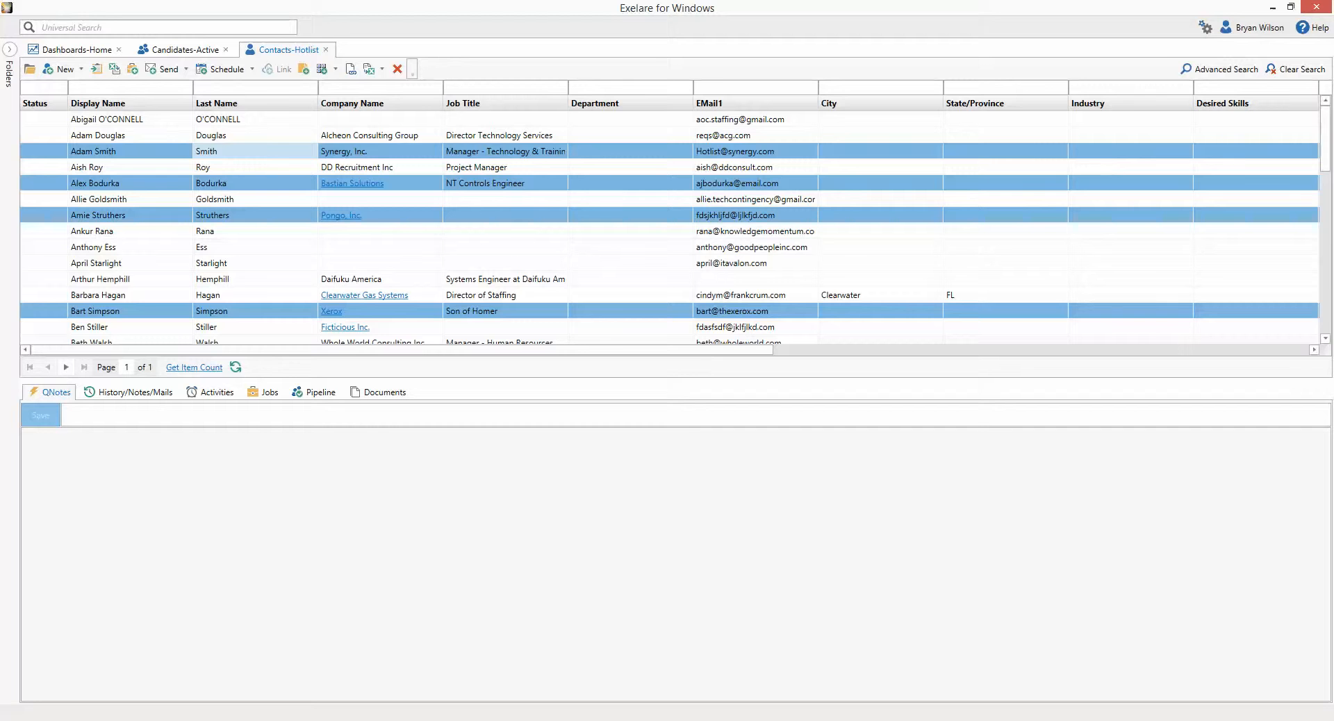
click(184, 50)
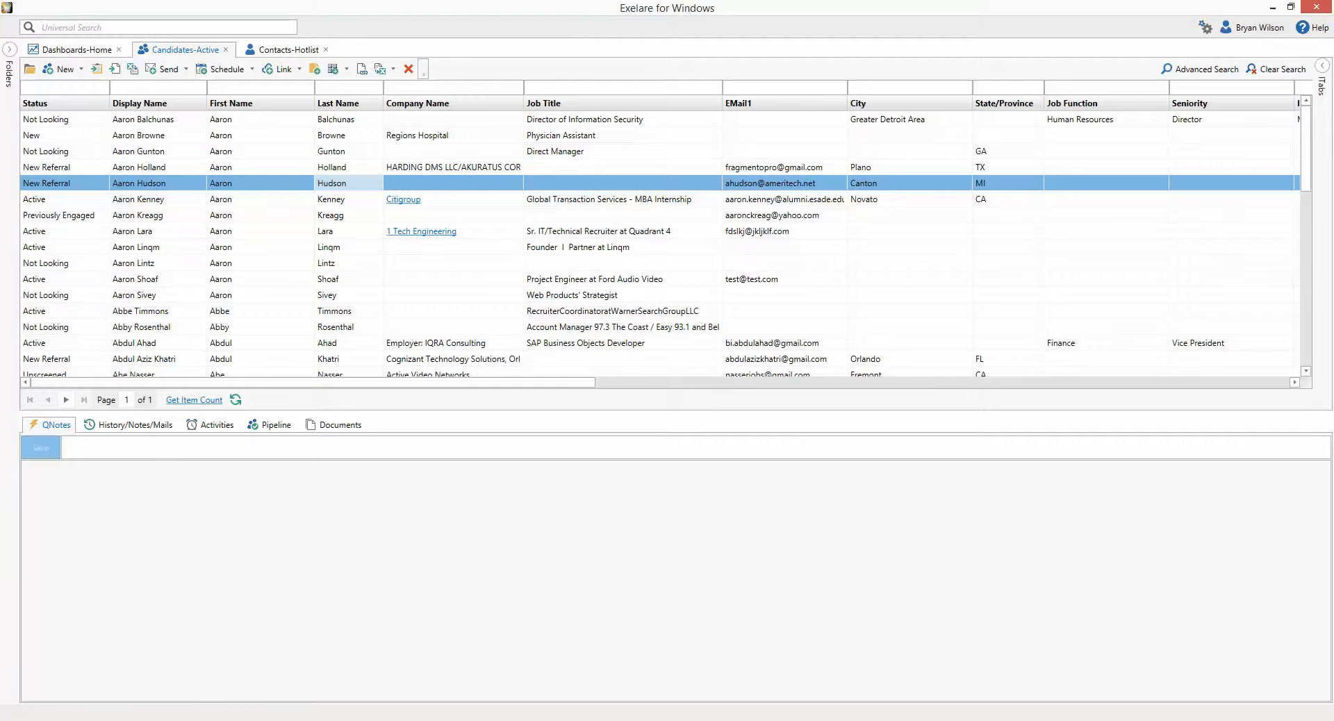
scroll(349, 184, down, 4)
- Select four candidates and start a Job List email to them
click(349, 167)
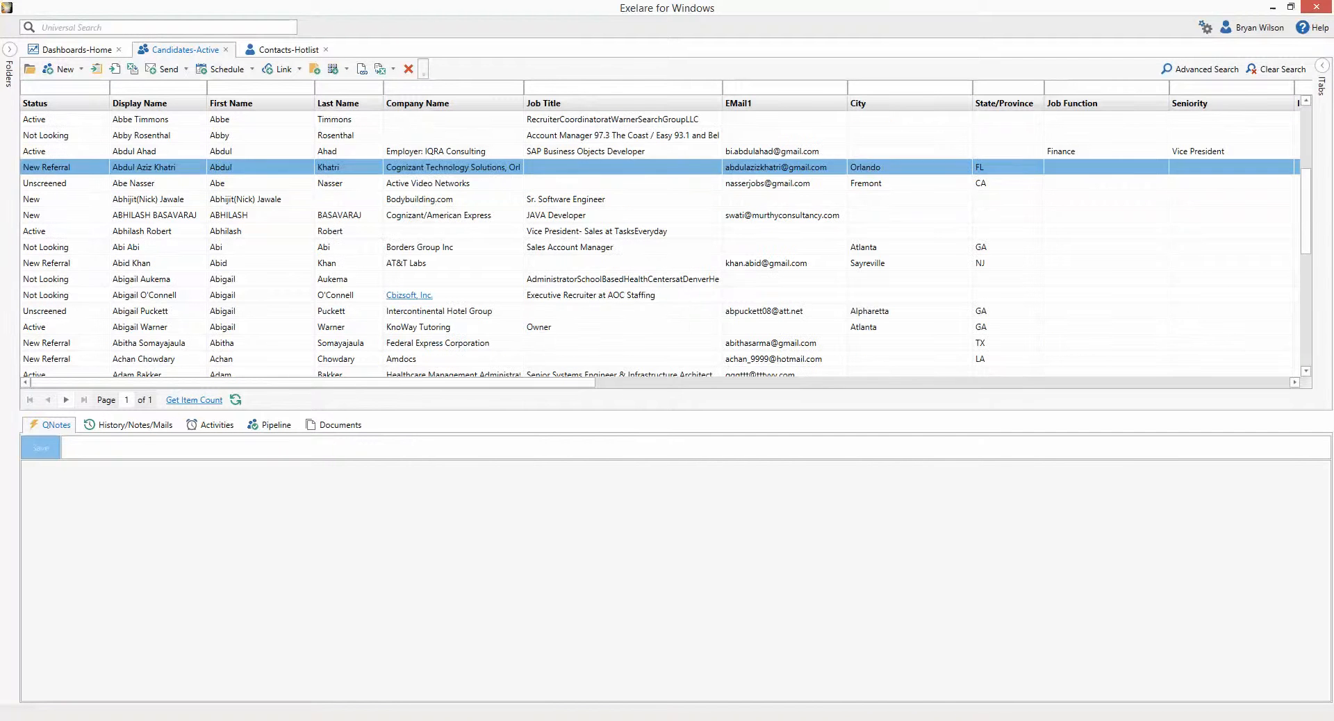
ctrl+click(349, 263)
ctrl+click(349, 343)
ctrl+click(349, 200)
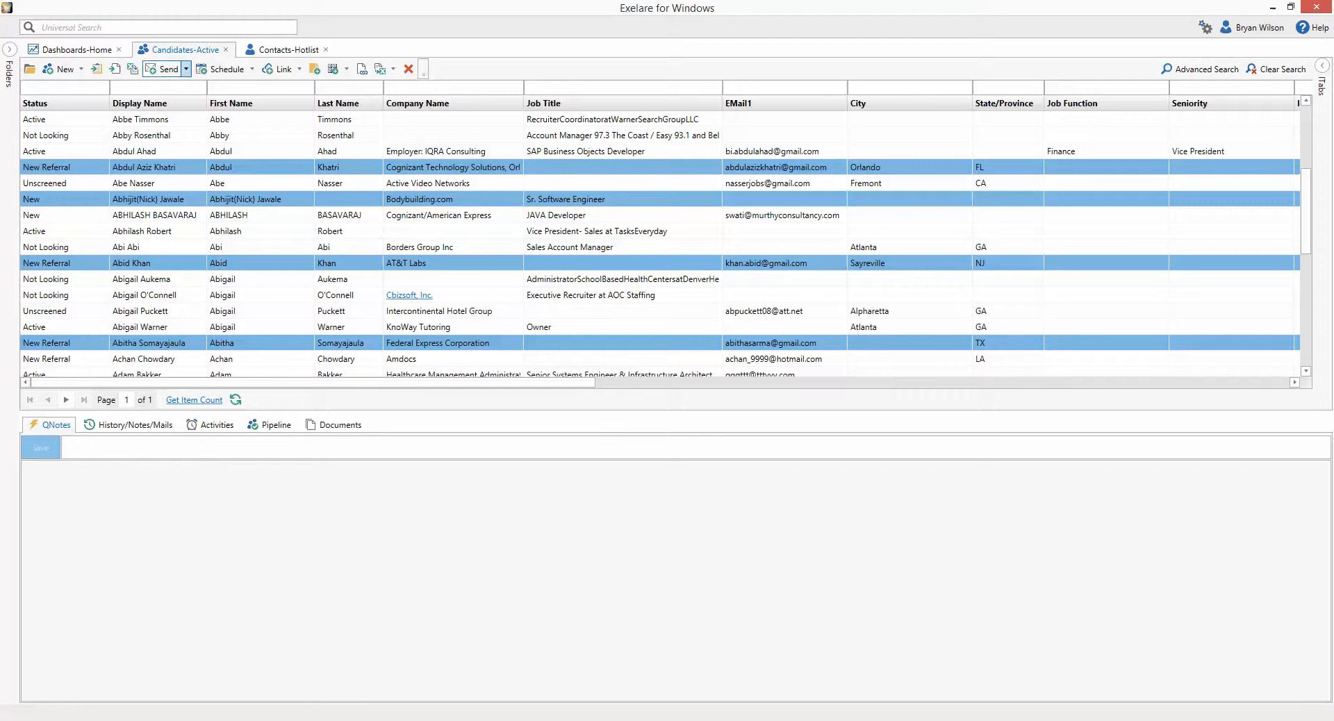
click(186, 69)
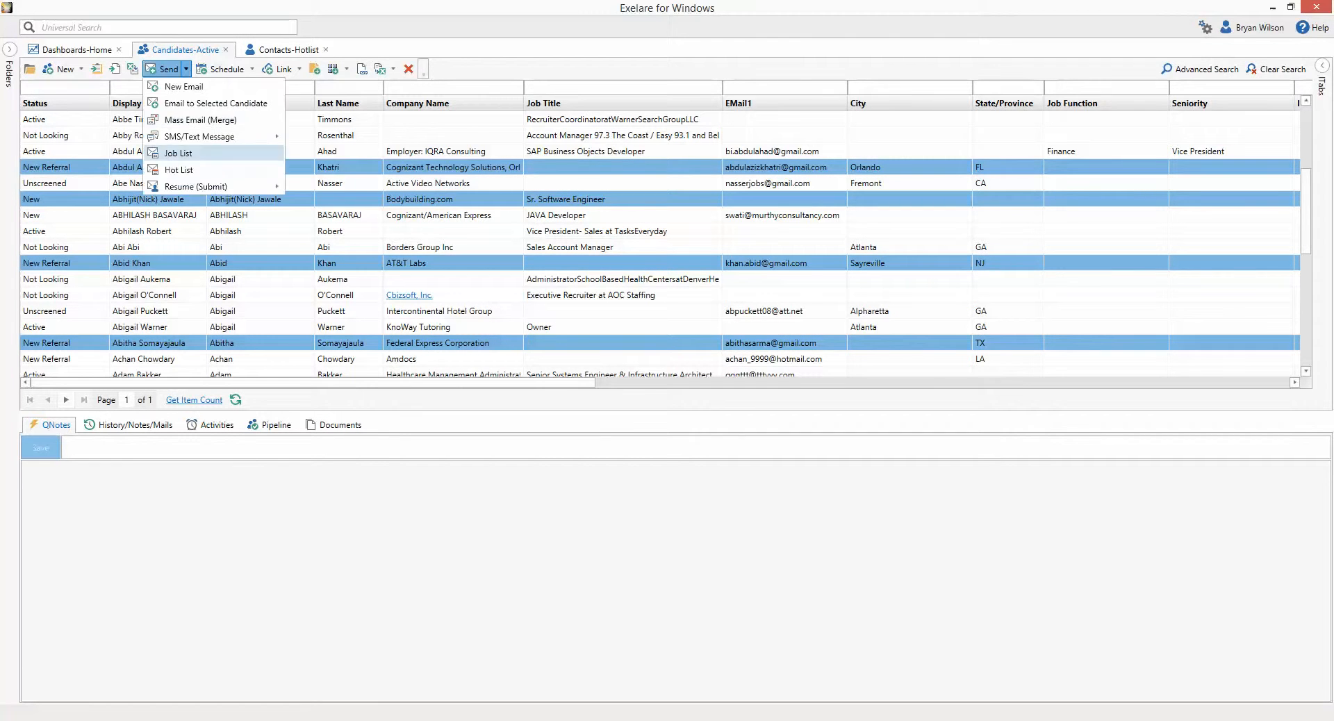
click(179, 153)
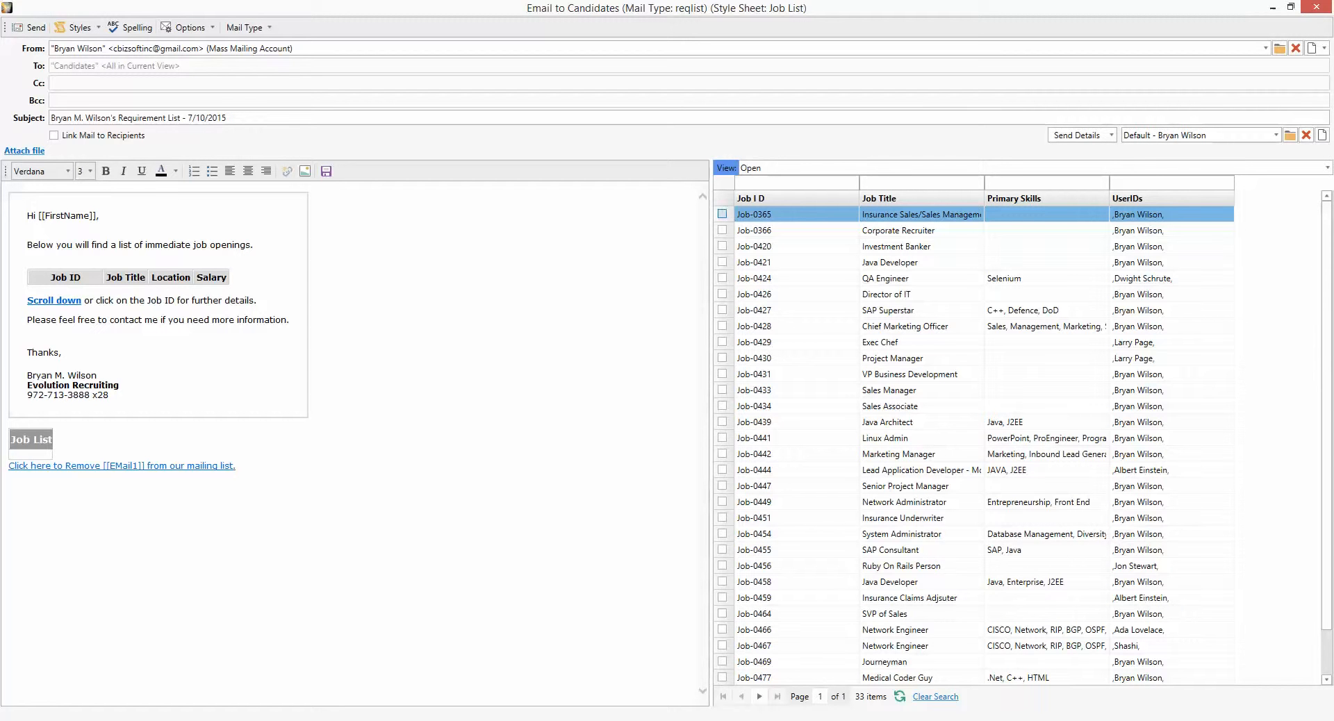
- Add Job-0366, Job-0420 and Job-0426 to the email's job list
click(723, 230)
click(722, 246)
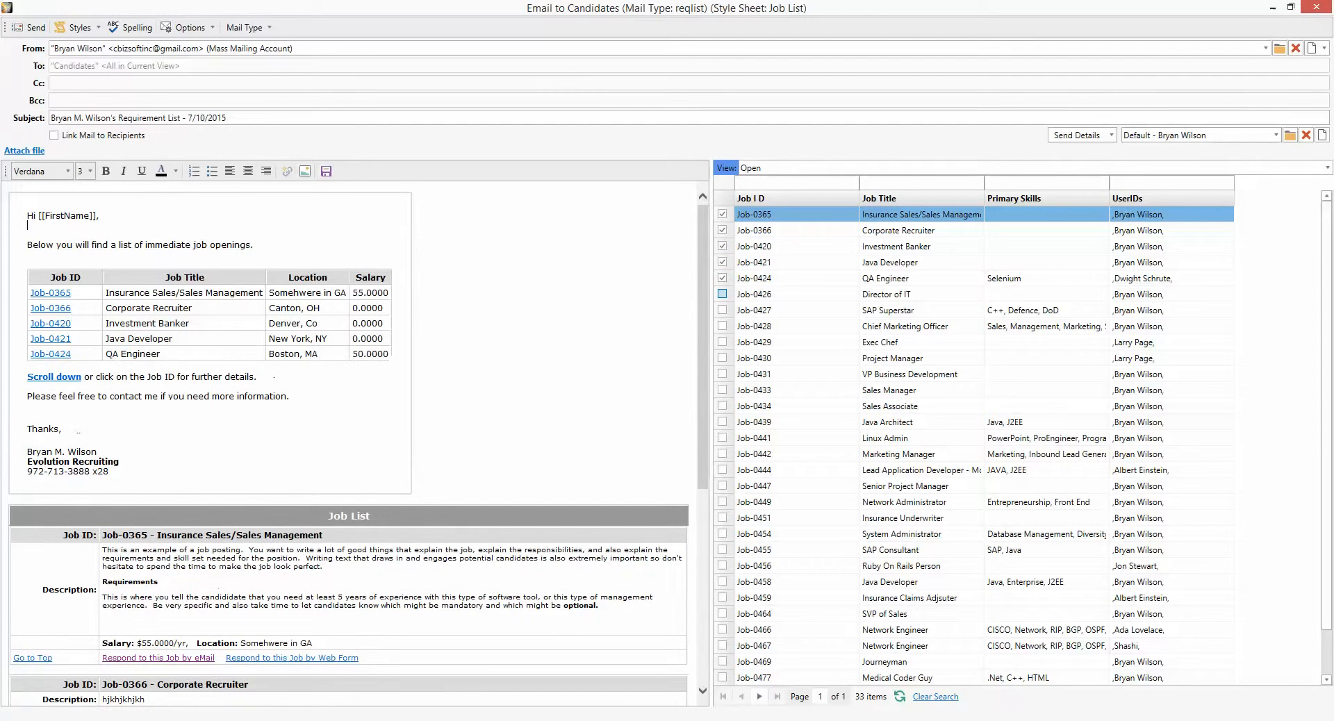
click(723, 294)
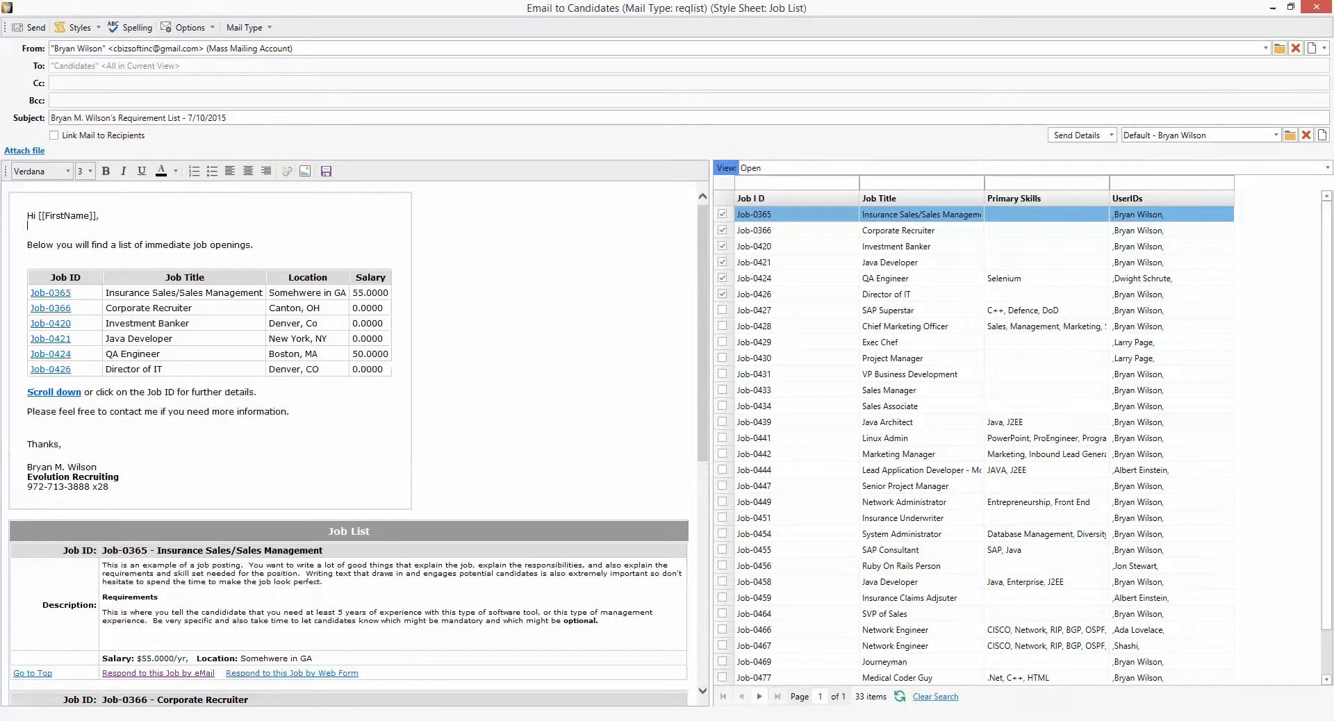
- Uncheck Job.Salary in Send Details so salary is left out
double_click(371, 294)
drag(355, 294, 383, 339)
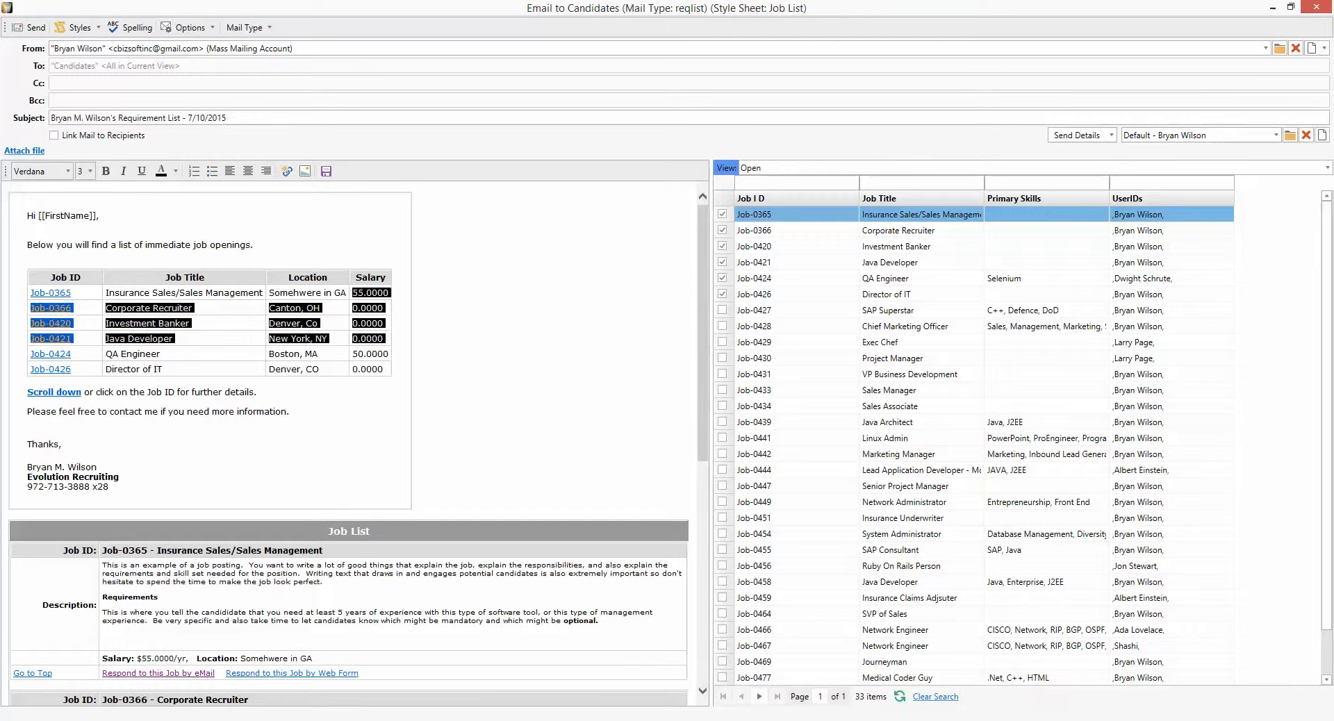
click(486, 334)
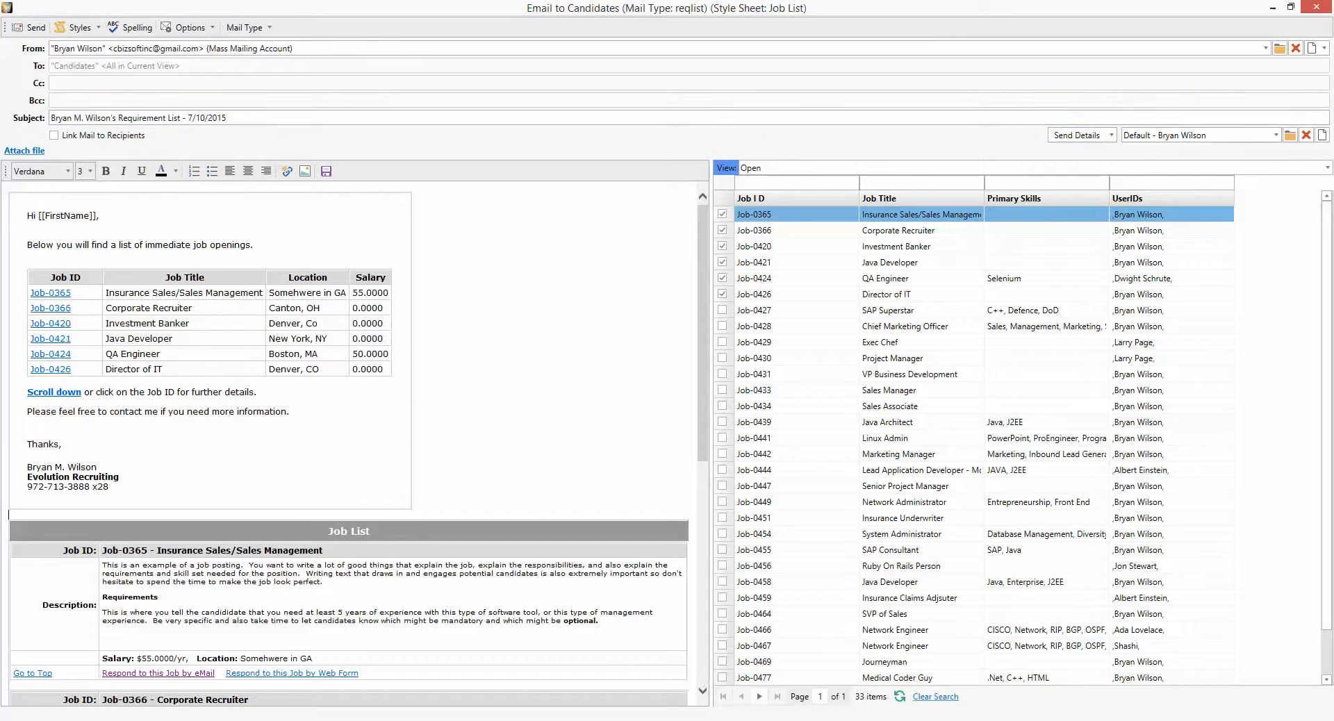
click(1078, 135)
click(1054, 188)
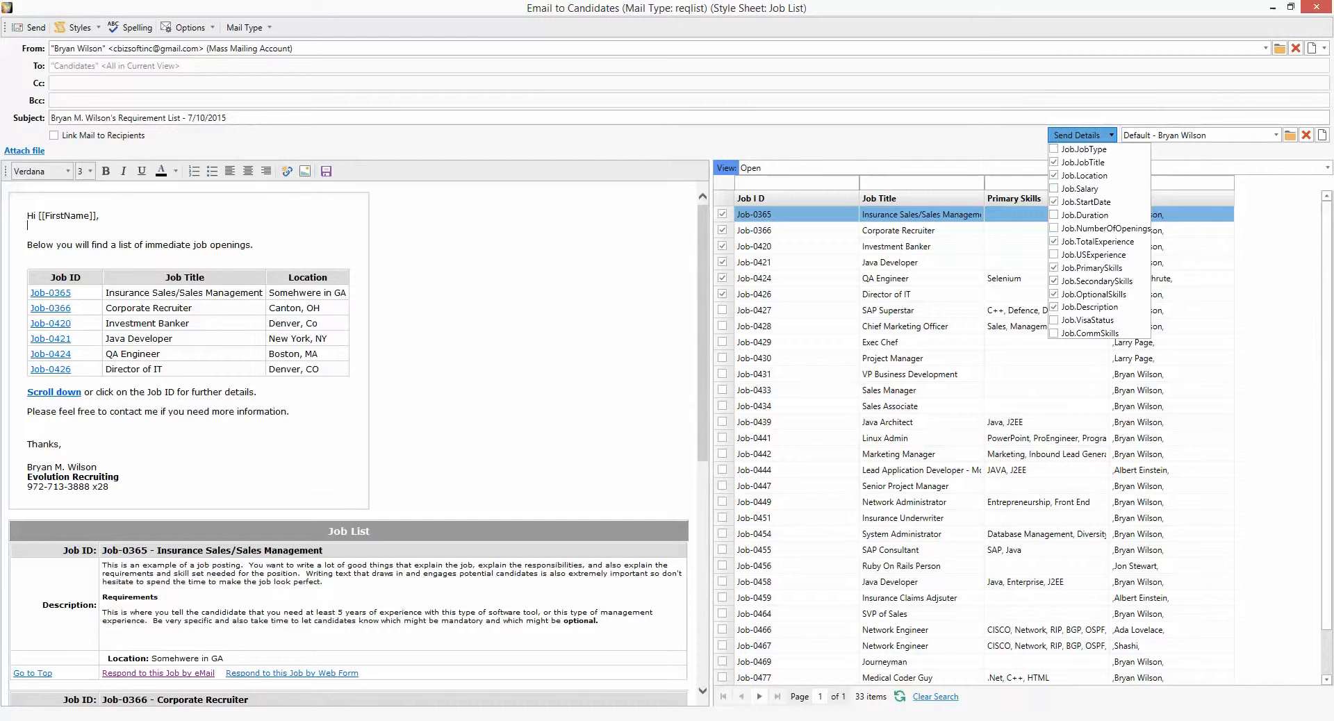
- Apply the Standard style sheet to the job-list email, then Classic
key(Escape)
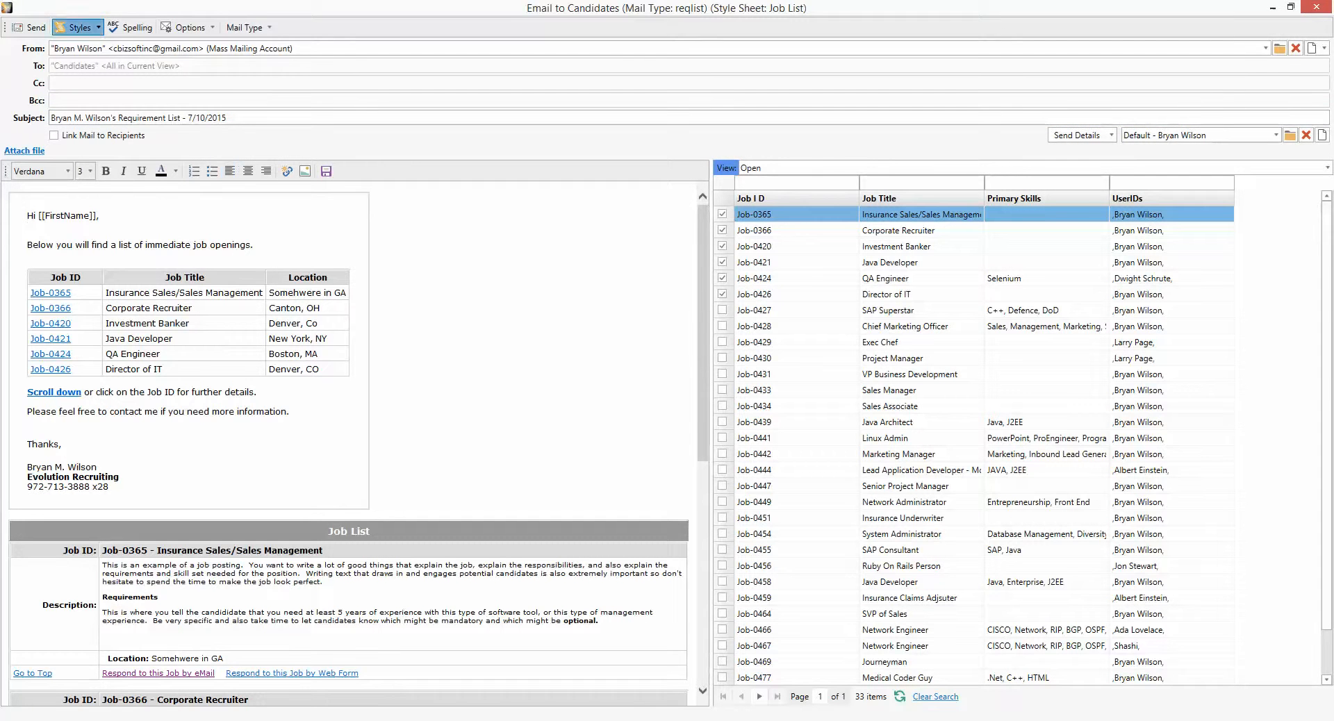
click(76, 27)
mouse_move(97, 45)
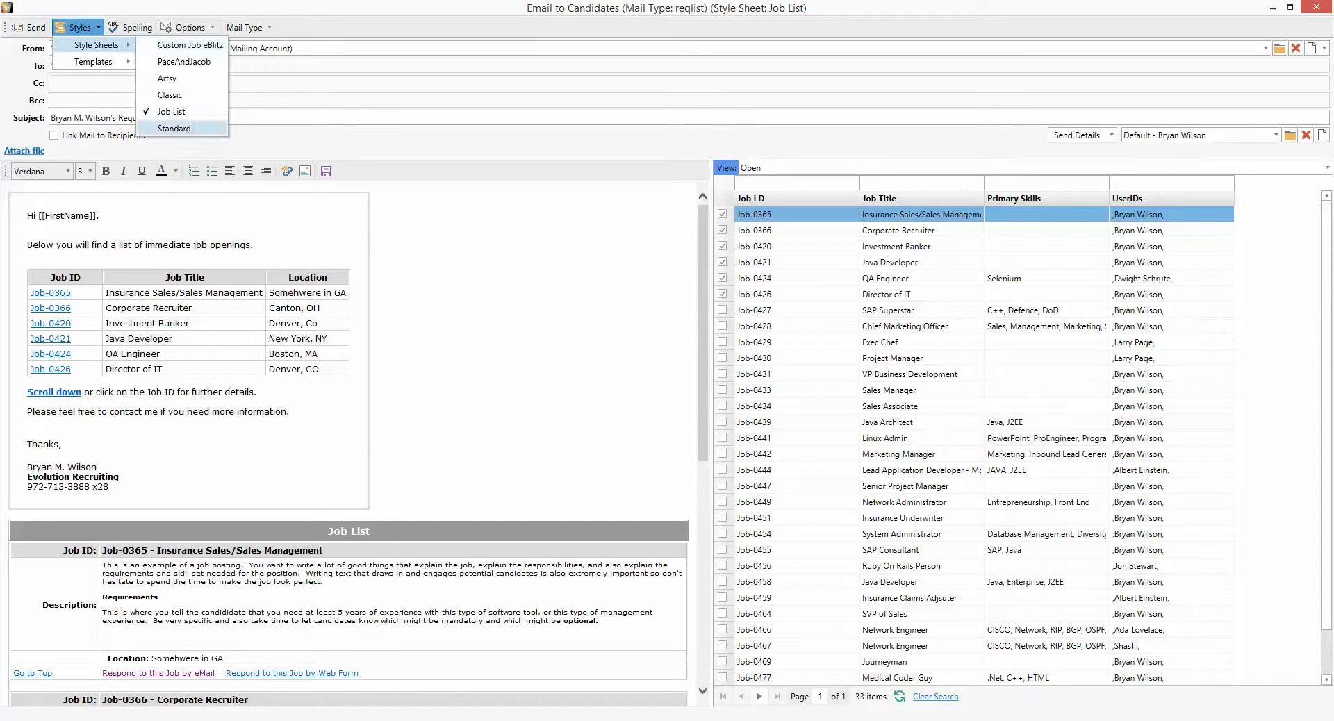
click(174, 128)
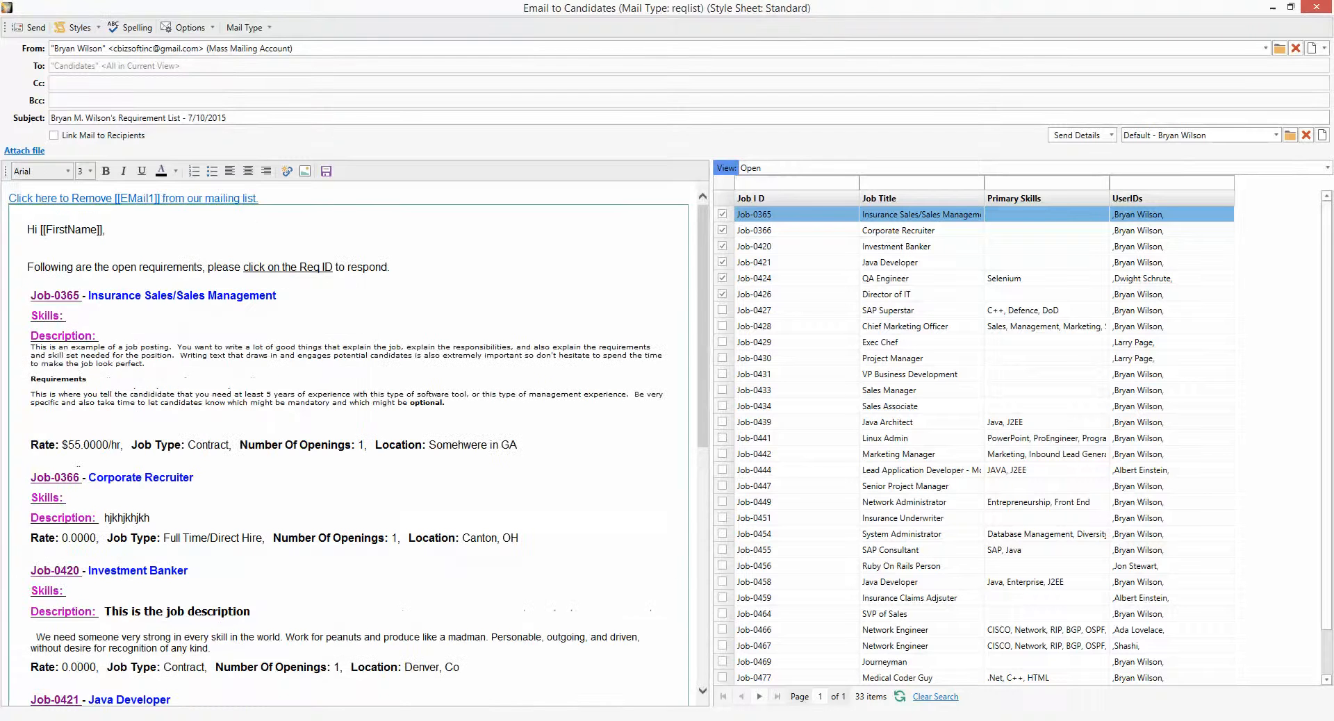
click(76, 27)
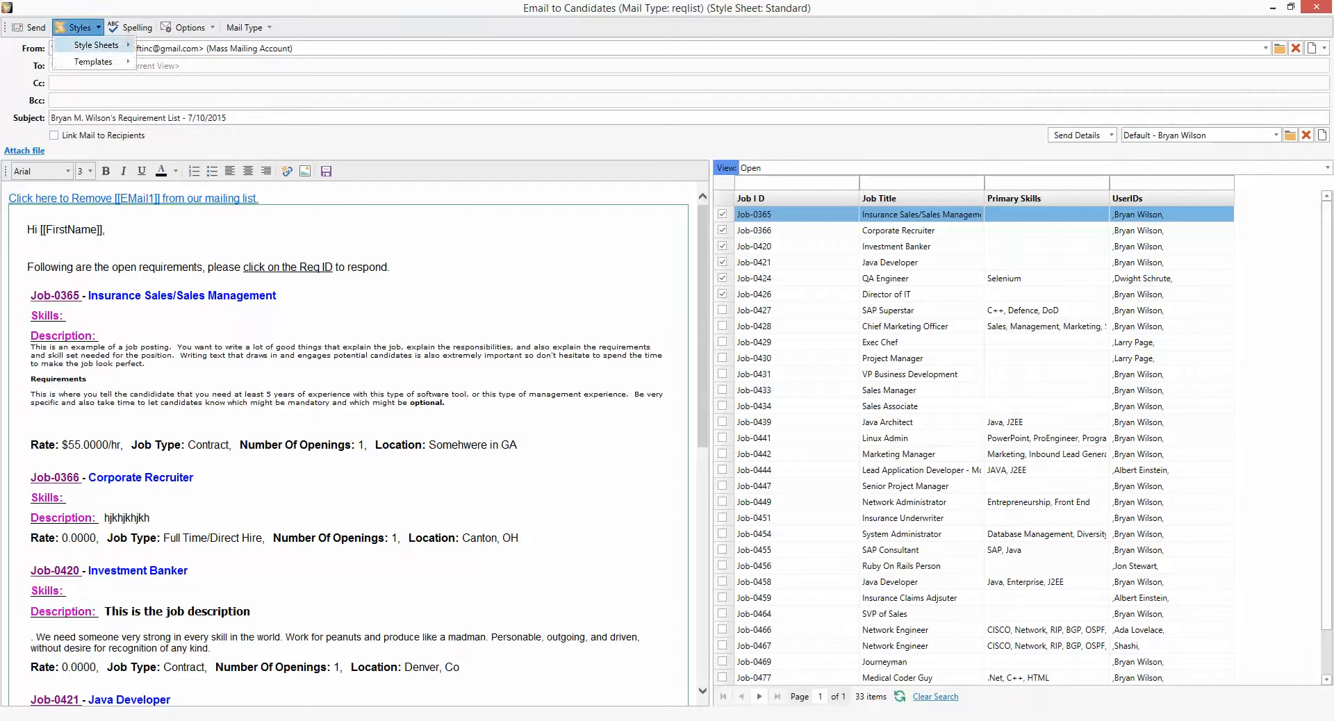
mouse_move(97, 45)
click(170, 95)
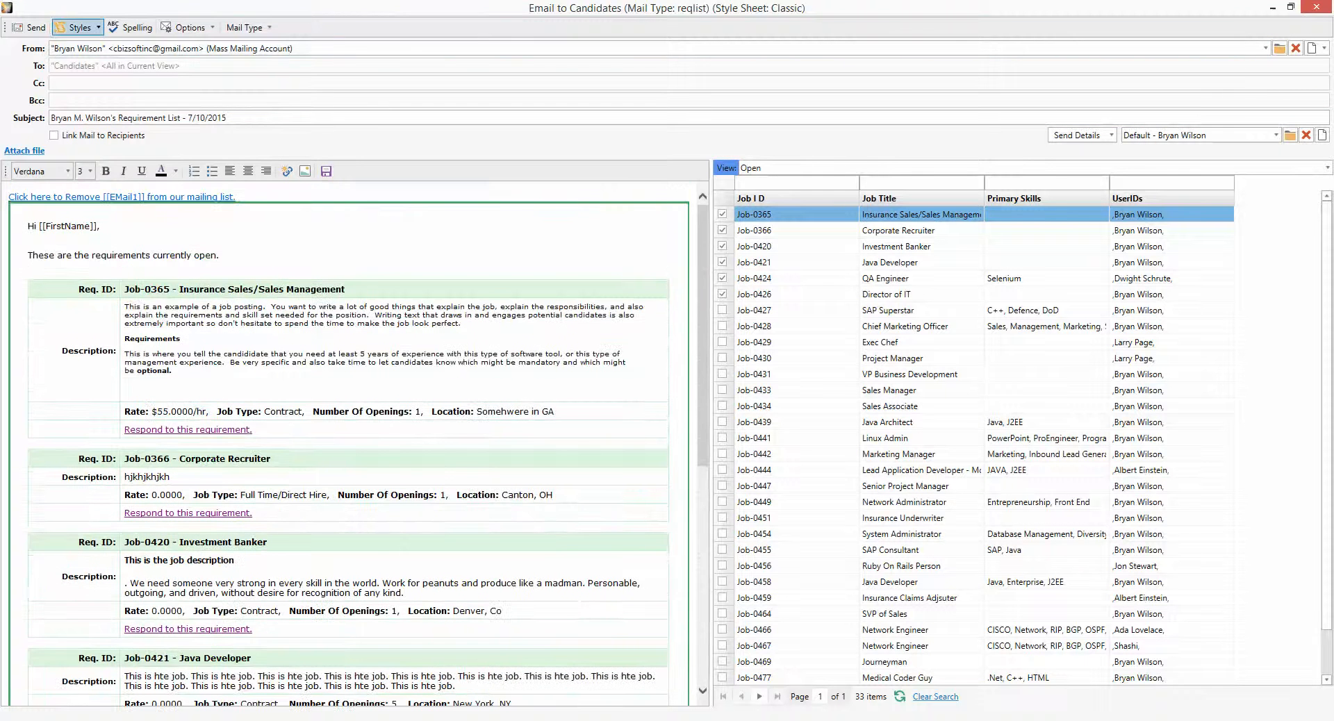
- Switch back to the Standard style sheet and close the job-list email
click(76, 27)
mouse_move(100, 45)
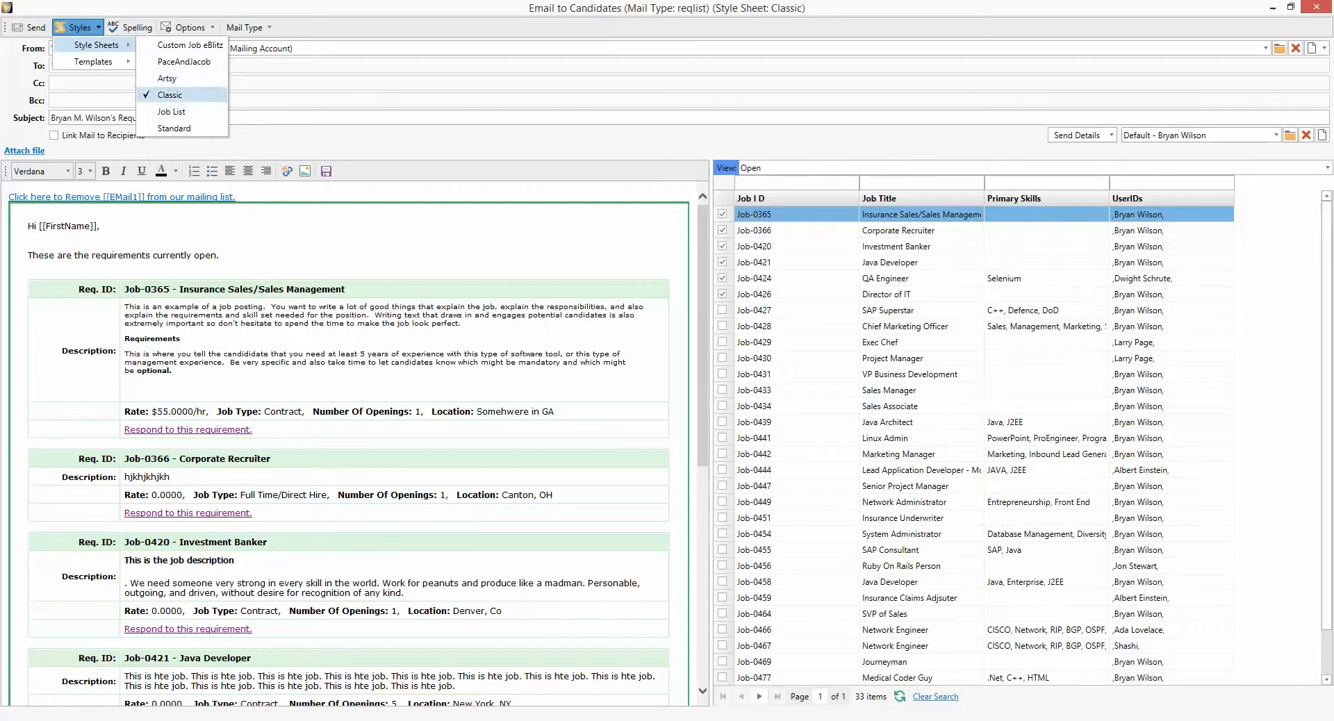
click(174, 128)
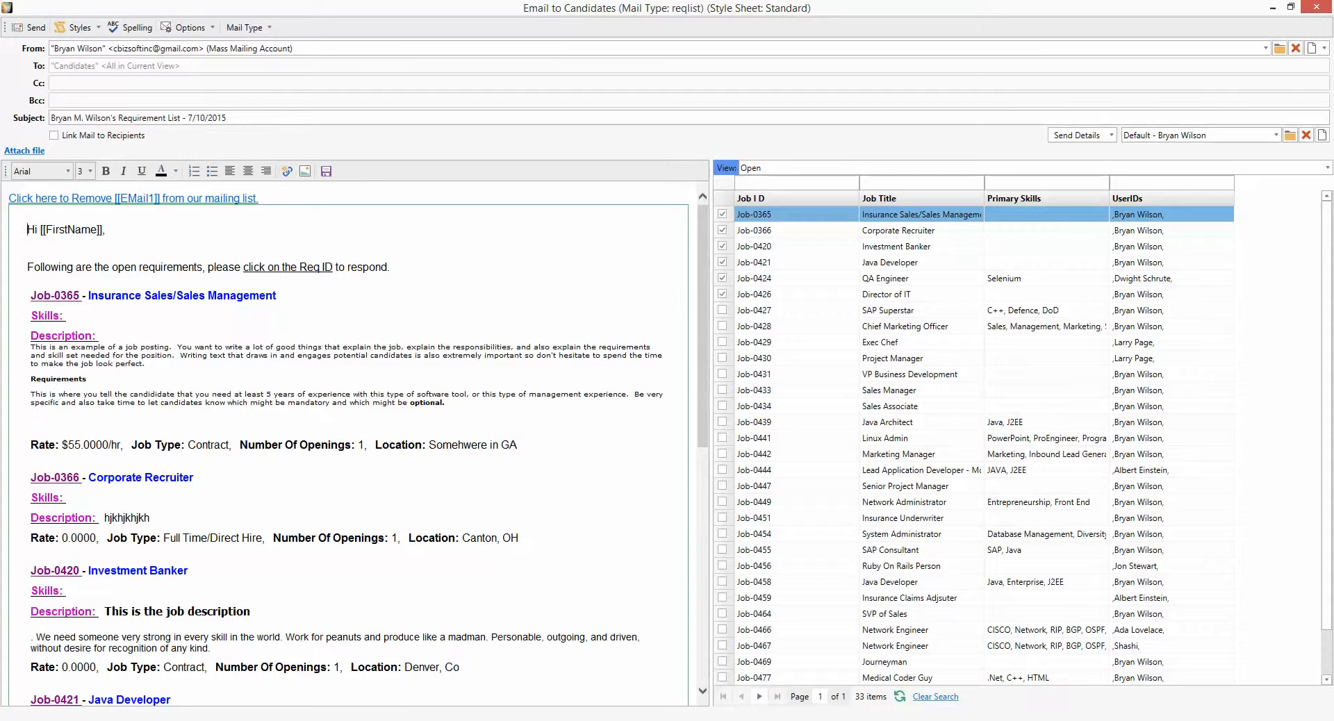
click(1317, 7)
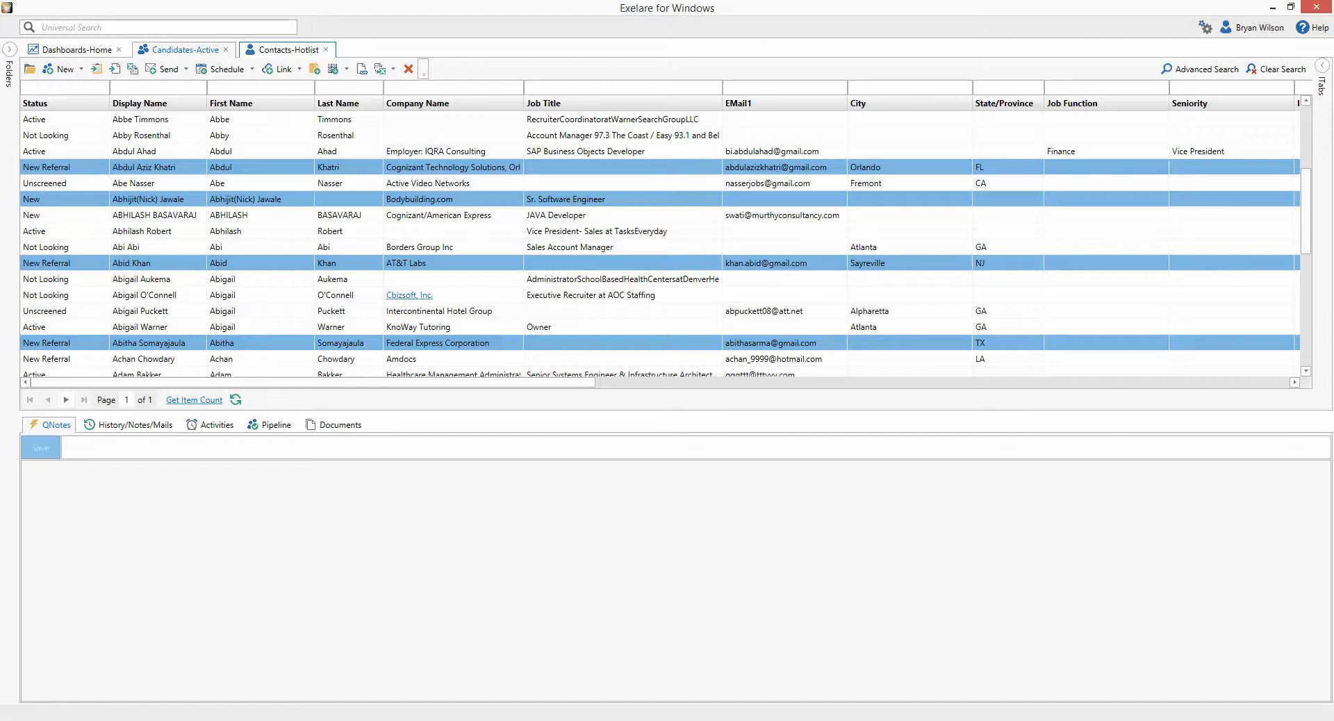
- Filter Candidates-Active to State/Province 'ca' and EMail1 '*@'
click(289, 50)
click(185, 50)
click(233, 135)
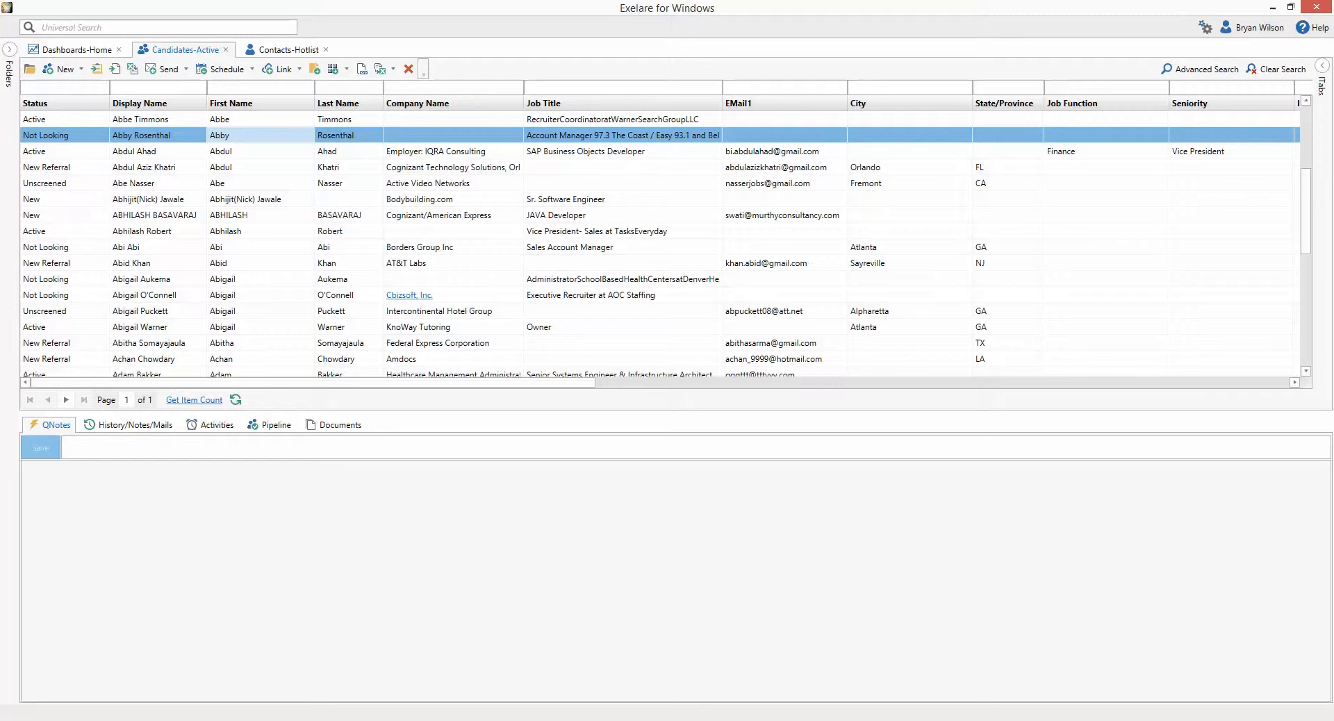
click(1008, 88)
text(ca)
key(Return)
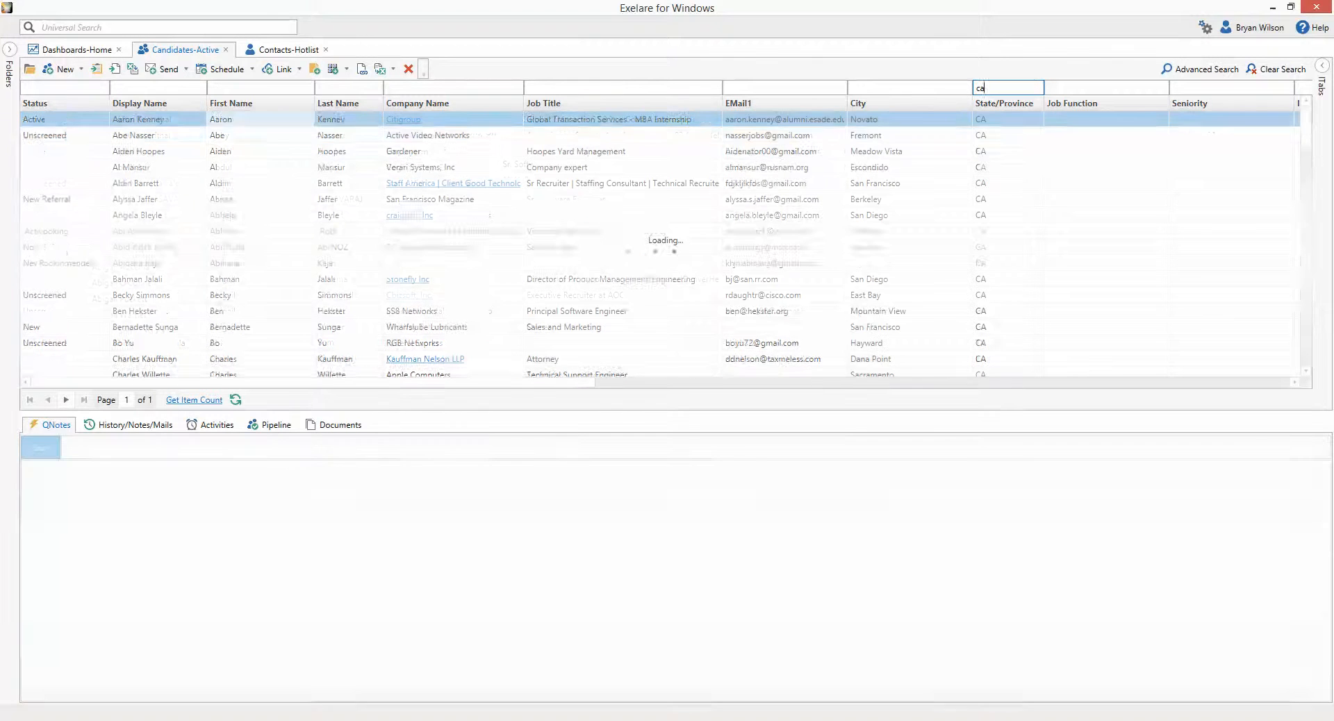
click(785, 88)
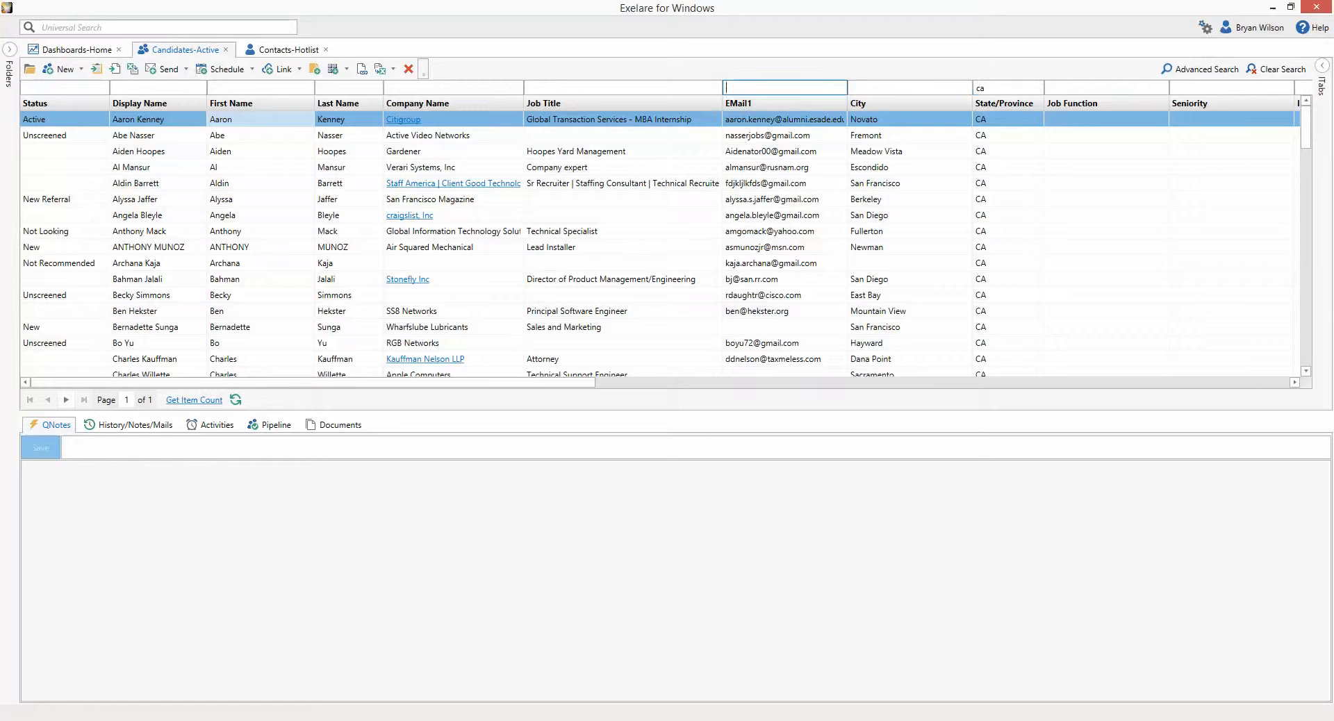
text(*@)
key(Return)
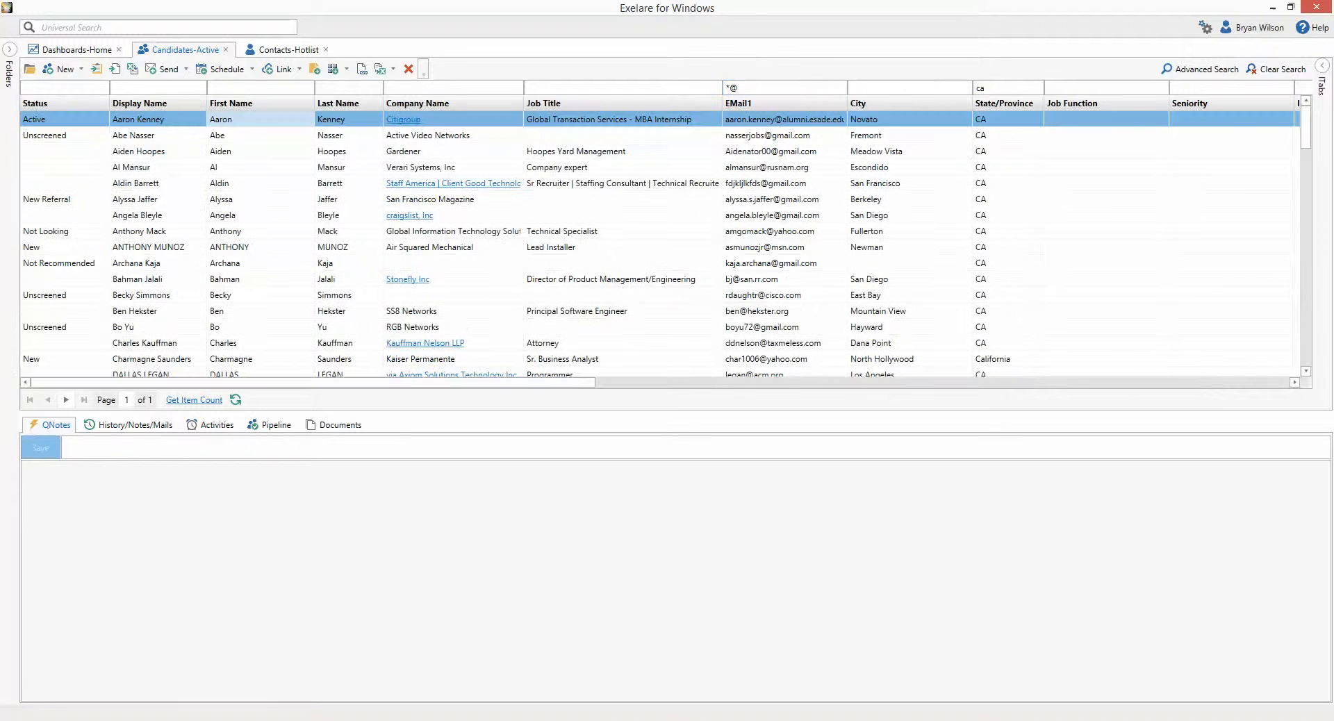
- Select all filtered candidates and start a Mass Email (Merge)
key(ctrl+a)
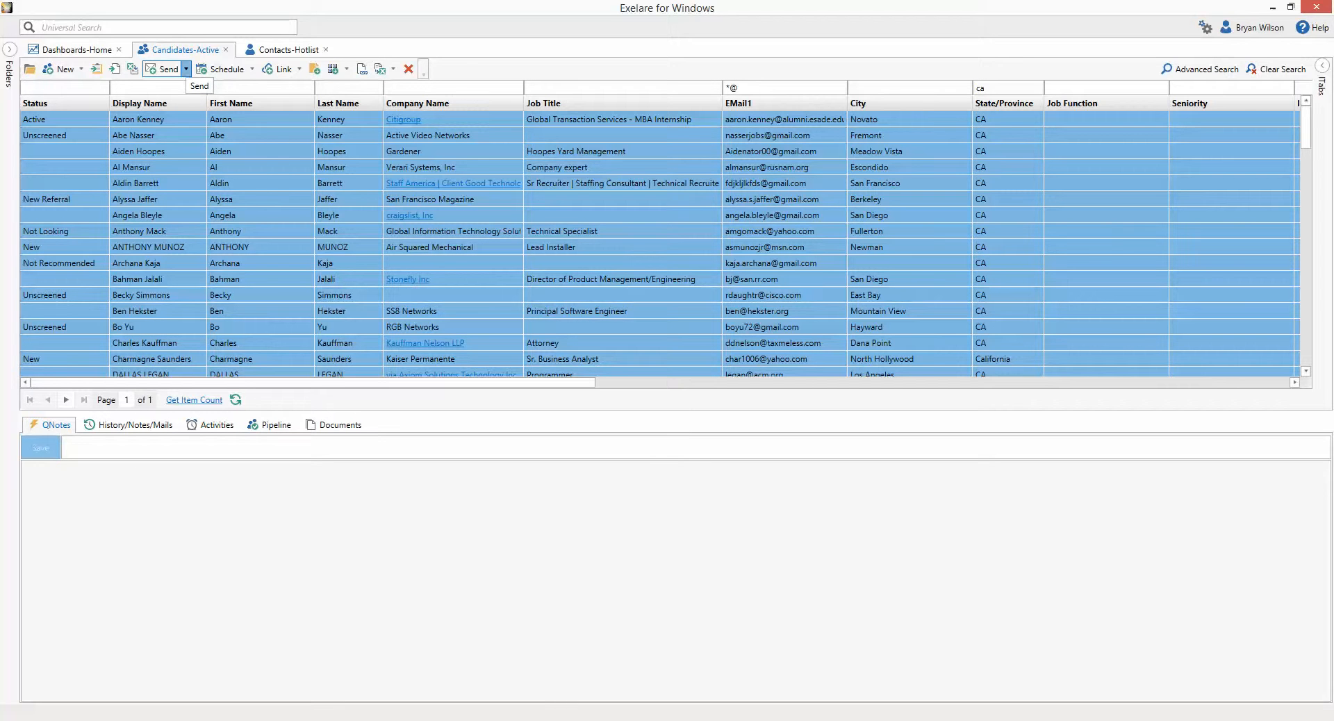
click(186, 70)
click(205, 119)
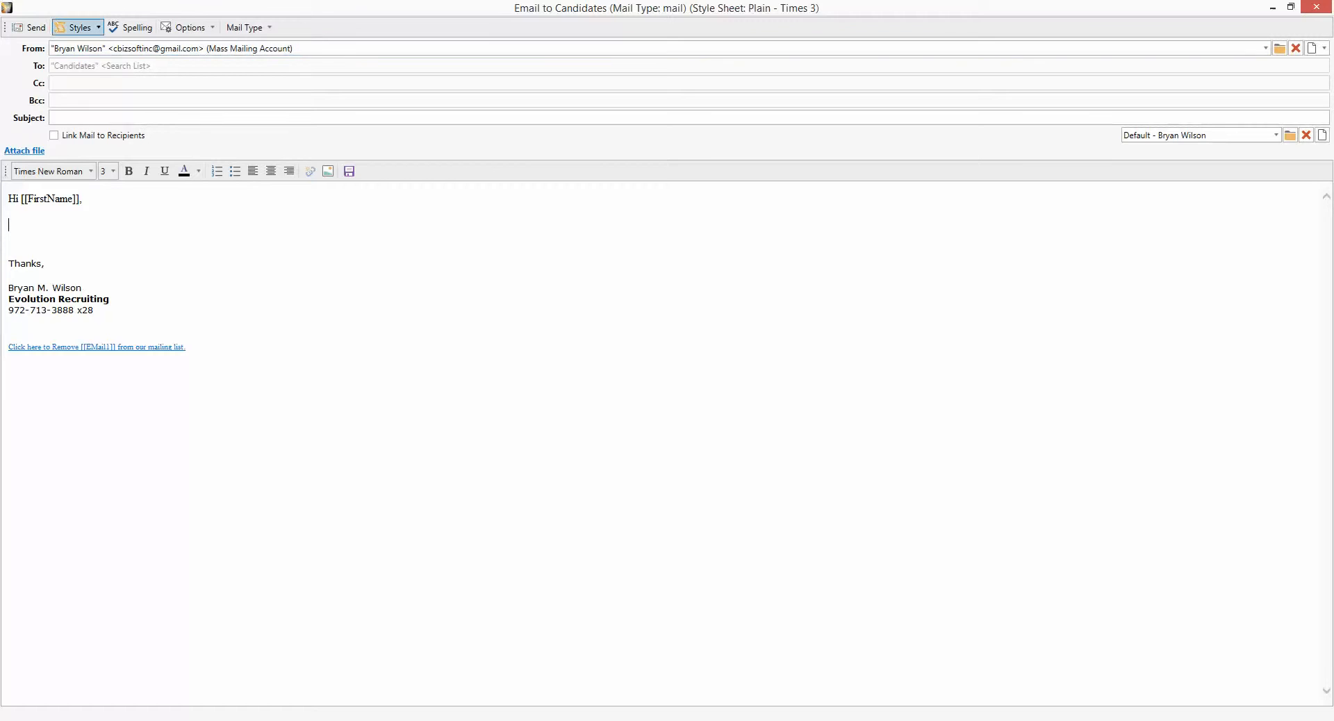
- Load the 'Reaching Out - New Opportunity' template into the mass email
click(77, 27)
mouse_move(93, 62)
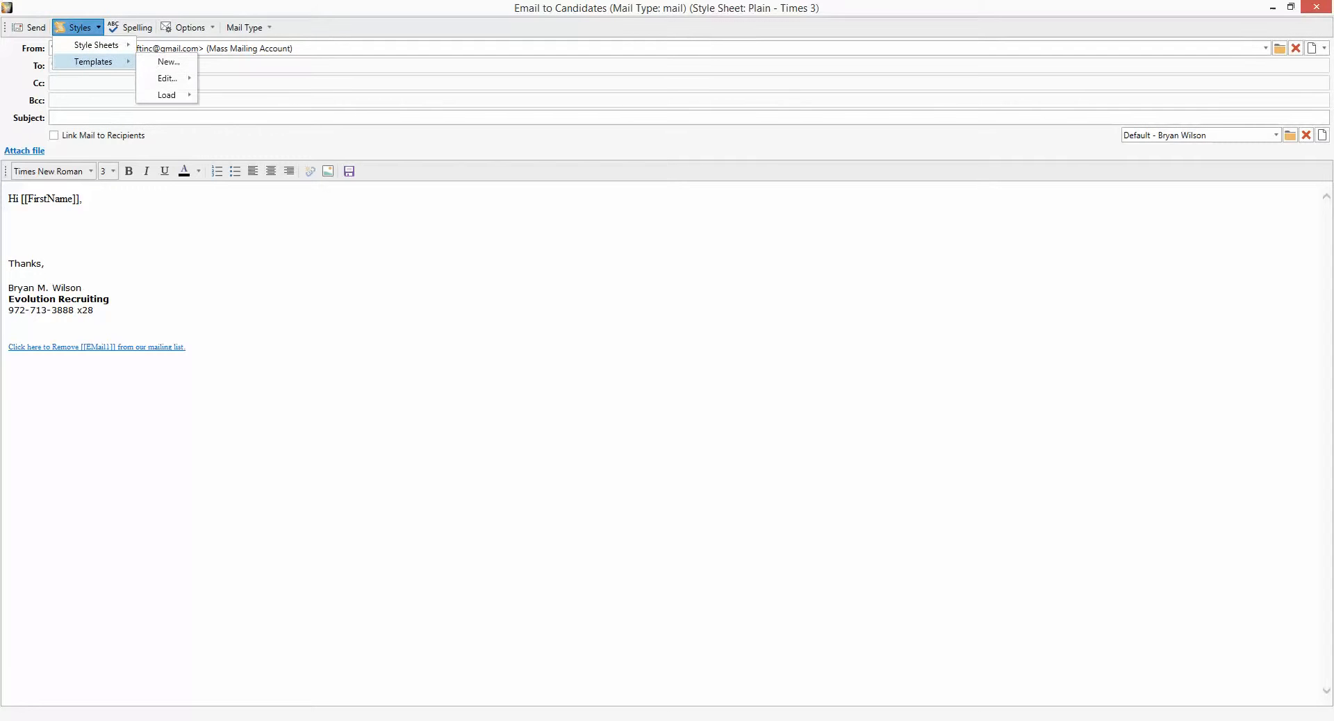
mouse_move(167, 94)
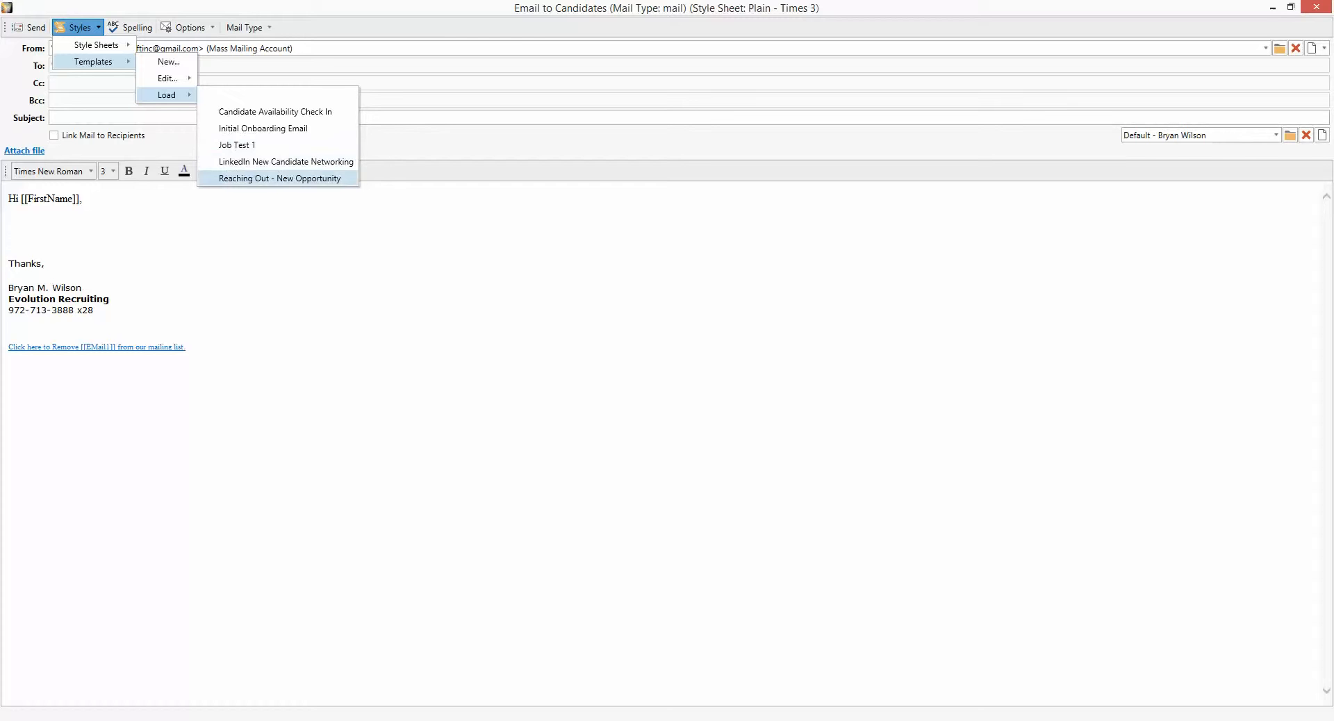
click(280, 179)
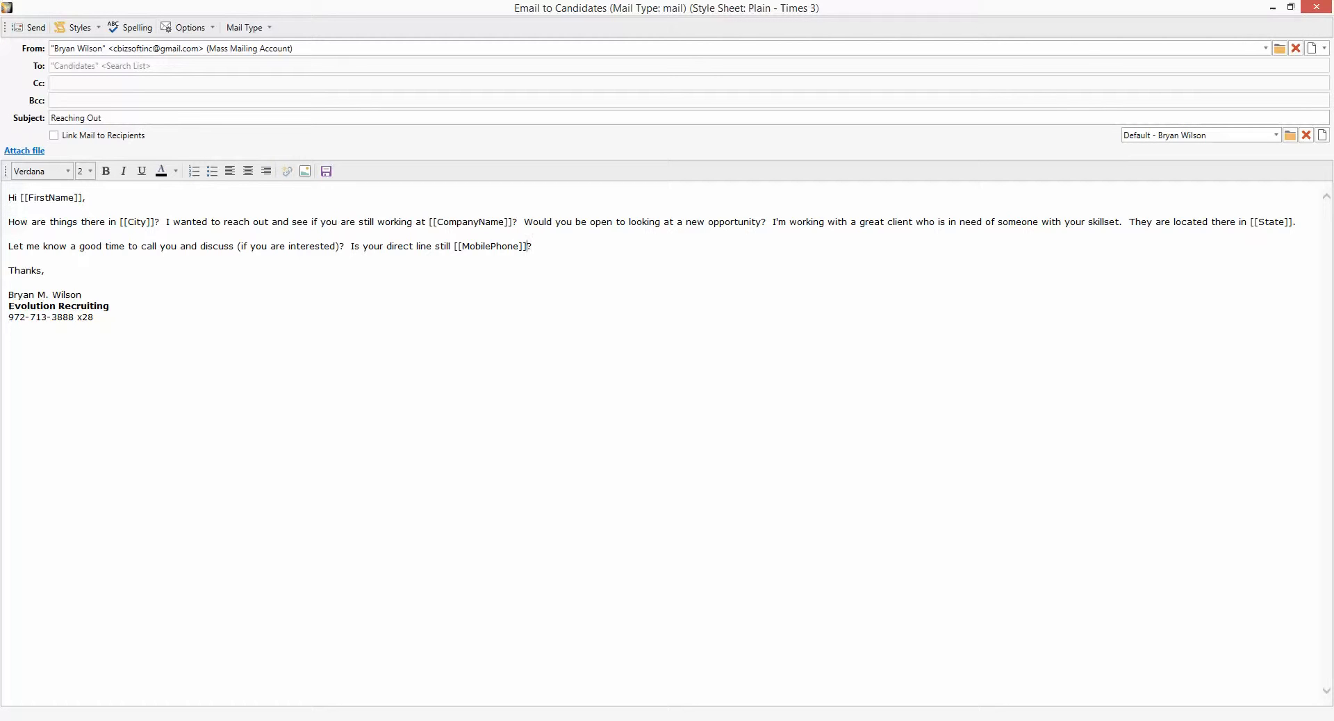
double_click(491, 247)
click(533, 247)
- Close the reach-out email editor and select a single candidate in the filtered CA list
click(1316, 7)
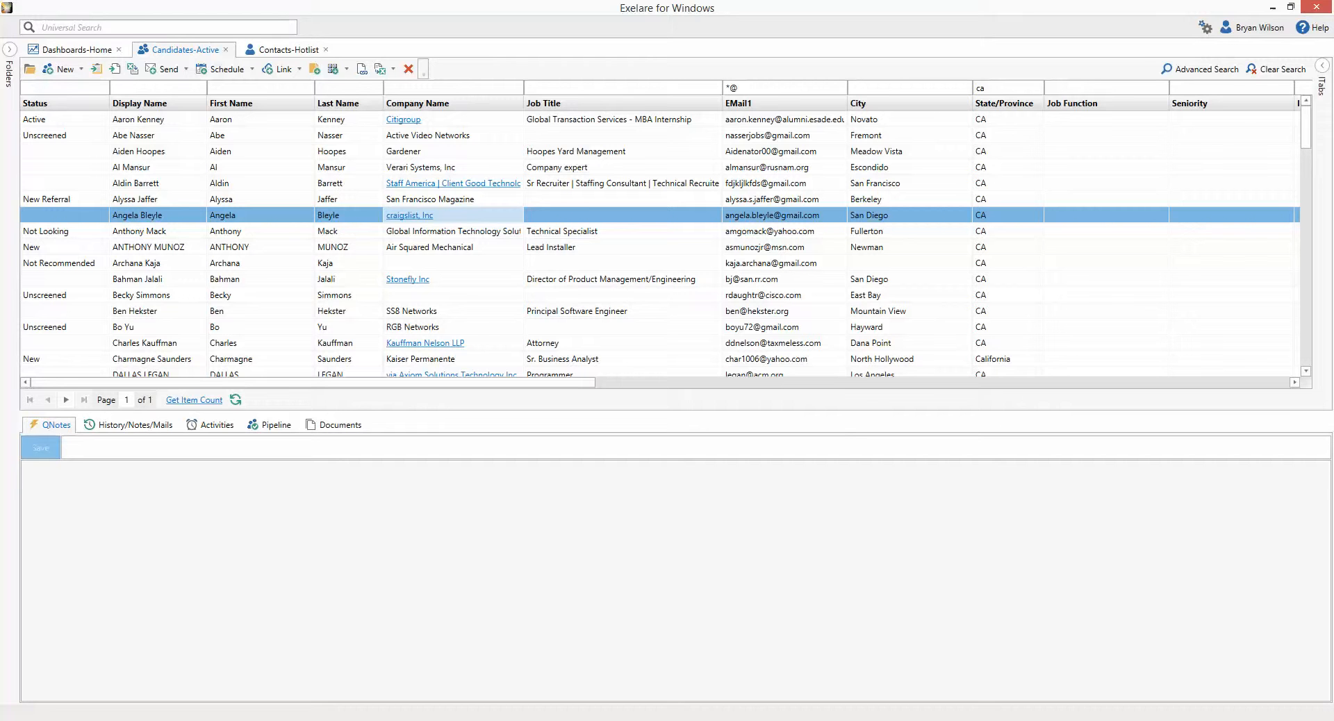
click(260, 231)
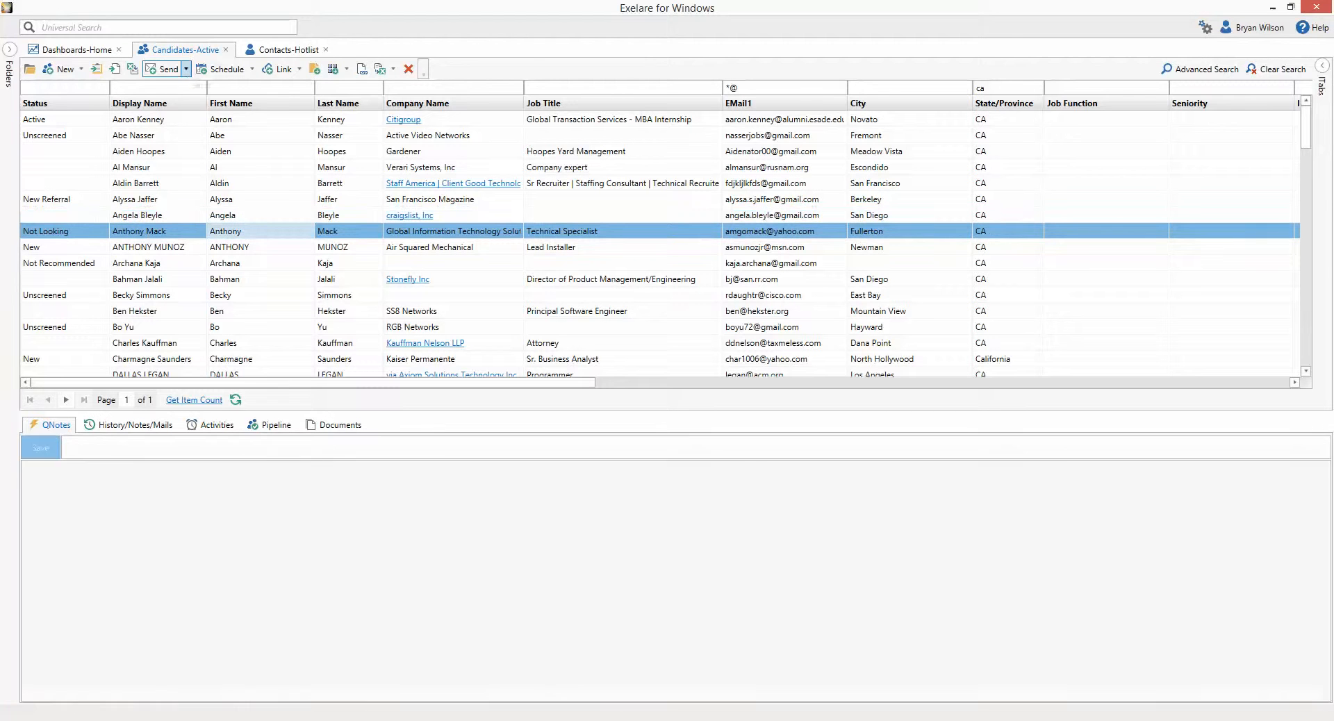
- Review the candidate's Send options, dismiss them without choosing, then reveal the hidden system tray icons
click(186, 69)
mouse_move(202, 136)
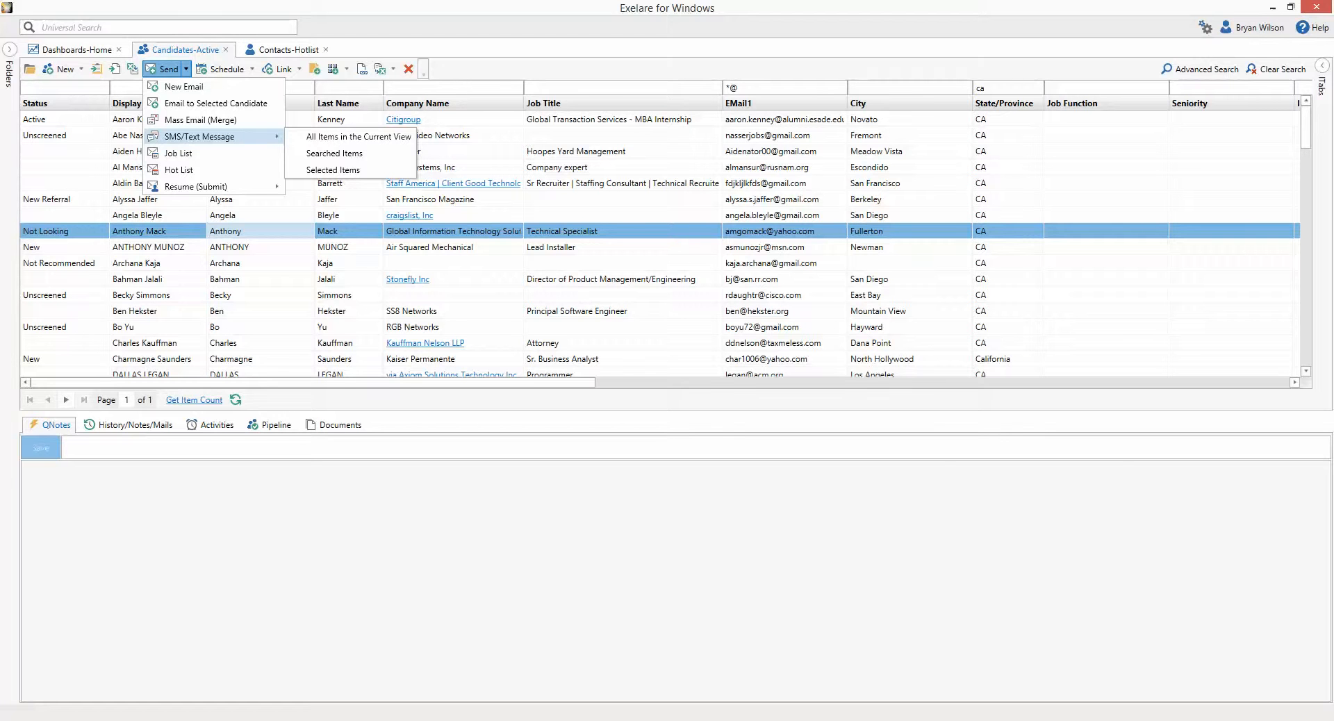
click(166, 231)
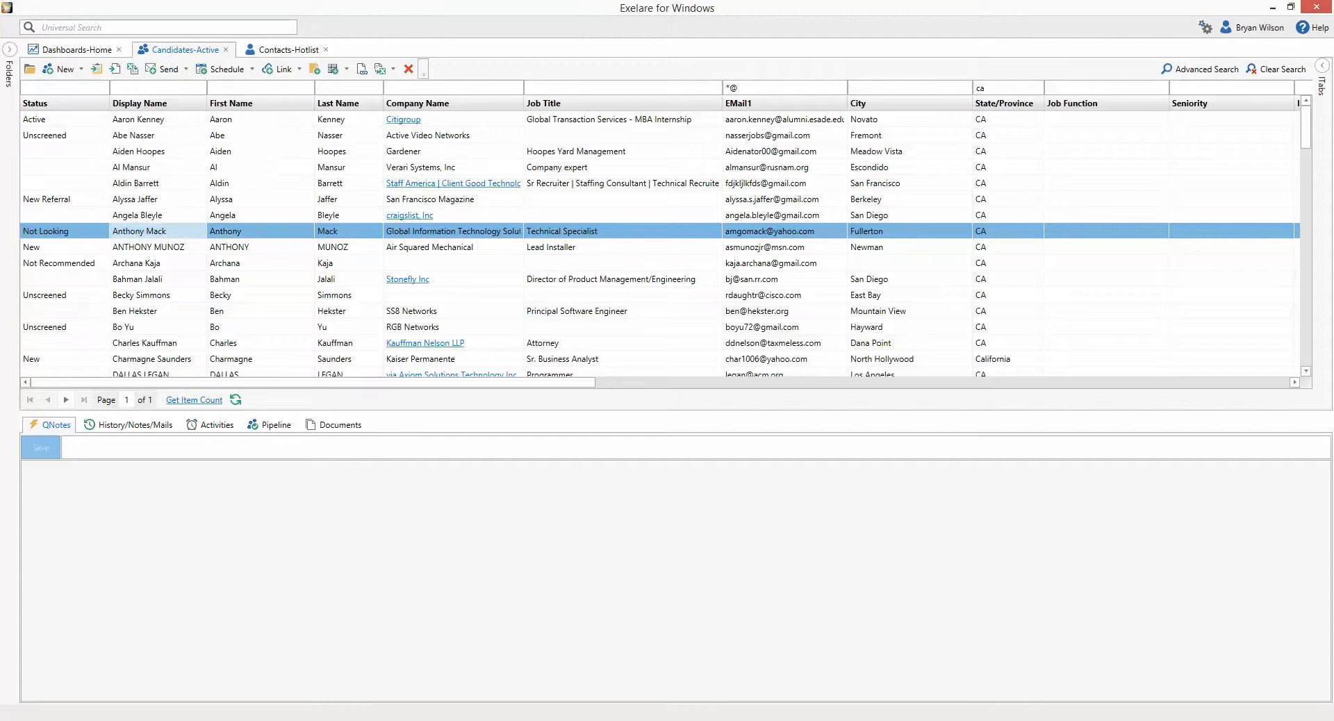
click(1152, 720)
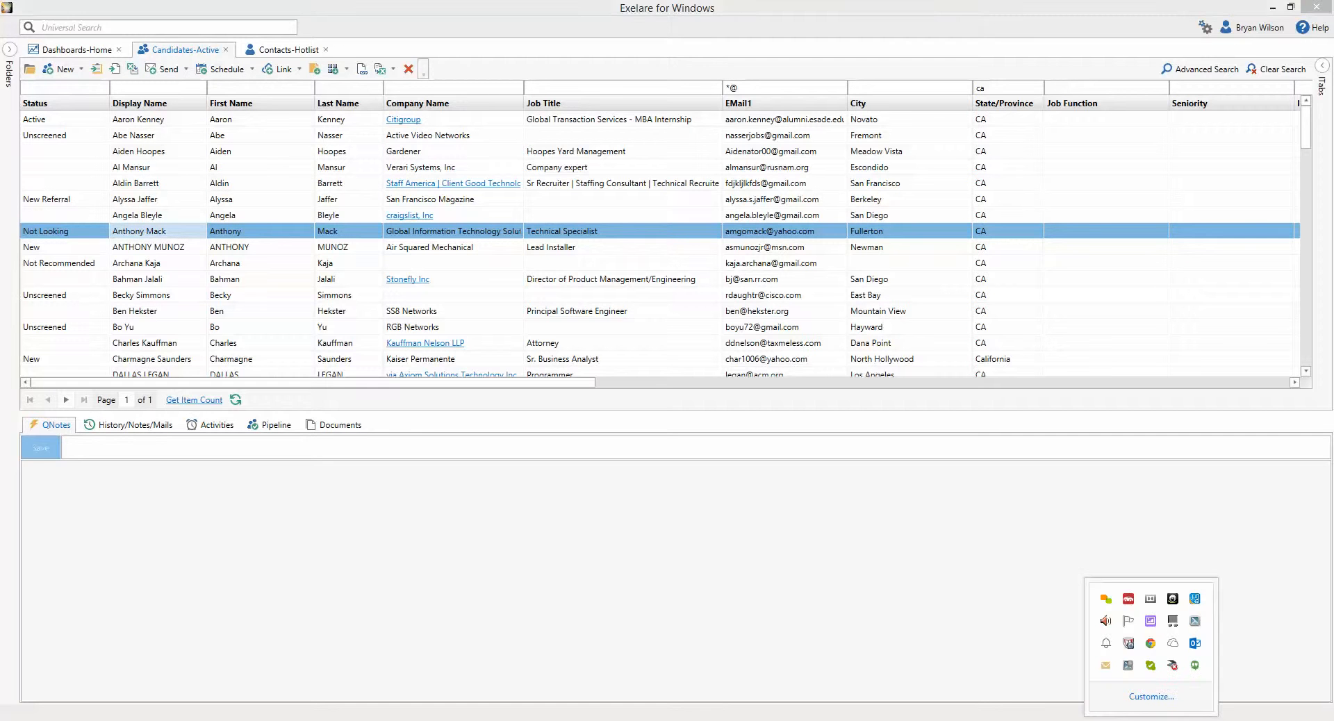